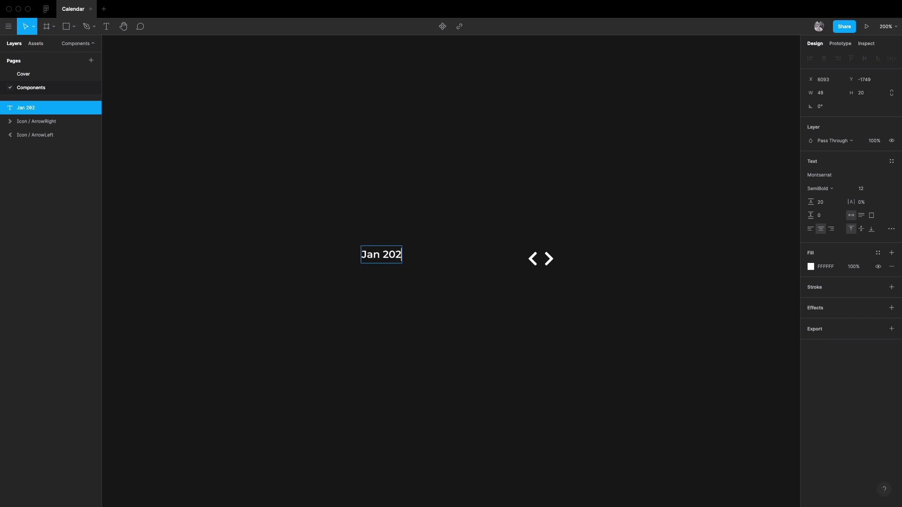
Complete the month label as "Jan 2021" and style it Bold at size 24, positioned beside the arrow icons
key("Escape")
left_click_drag(392, 256, 404, 261)
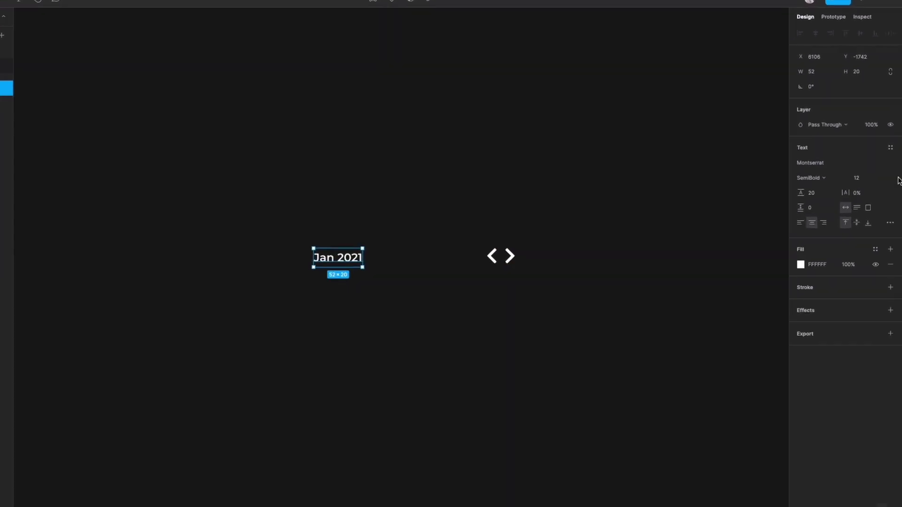
left_click(861, 188)
type("24")
key("Return")
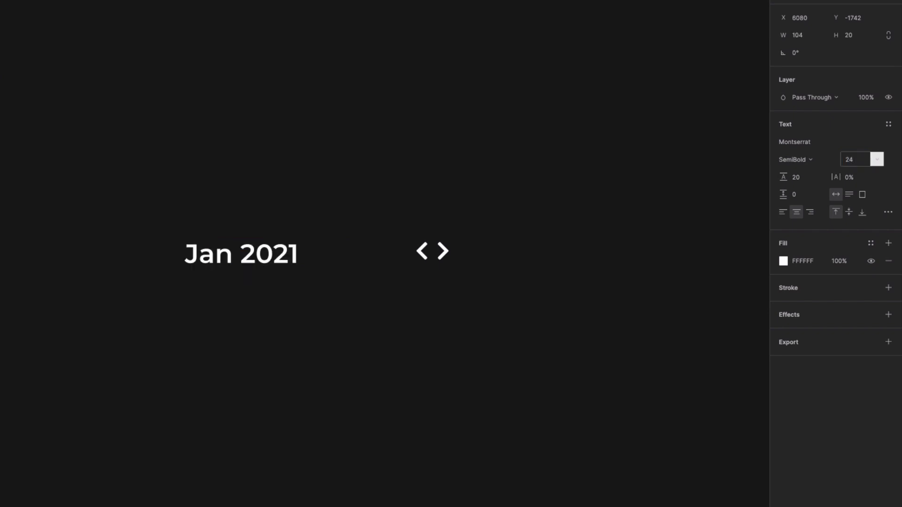
left_click(826, 162)
left_click(820, 172)
key("Escape")
left_click_drag(263, 251, 251, 248)
Wrap the two arrow icons in an auto layout frame and name it Arrows
left_click_drag(396, 205, 451, 262)
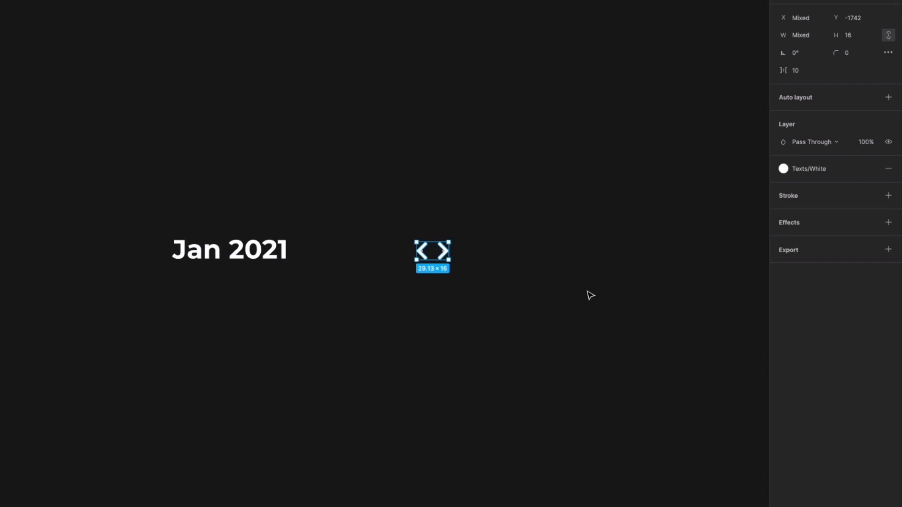
key("shift+a")
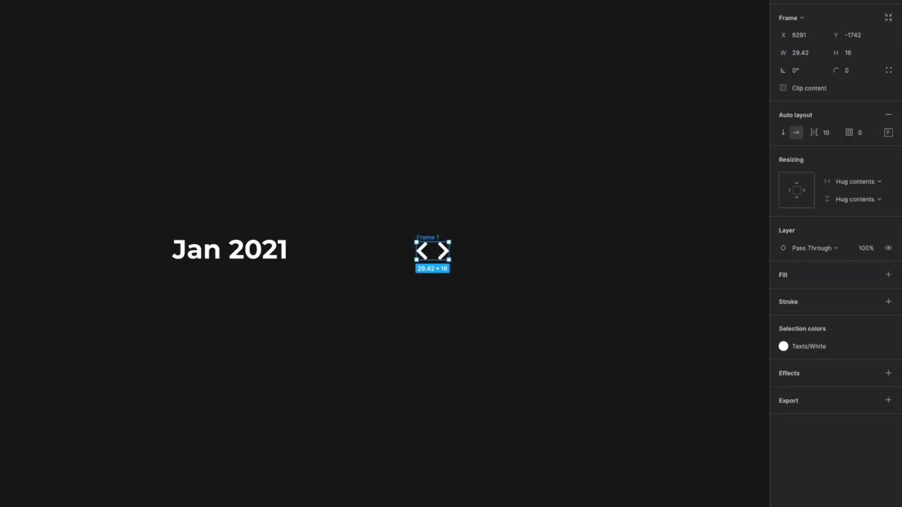
key("super+r")
type("Arro")
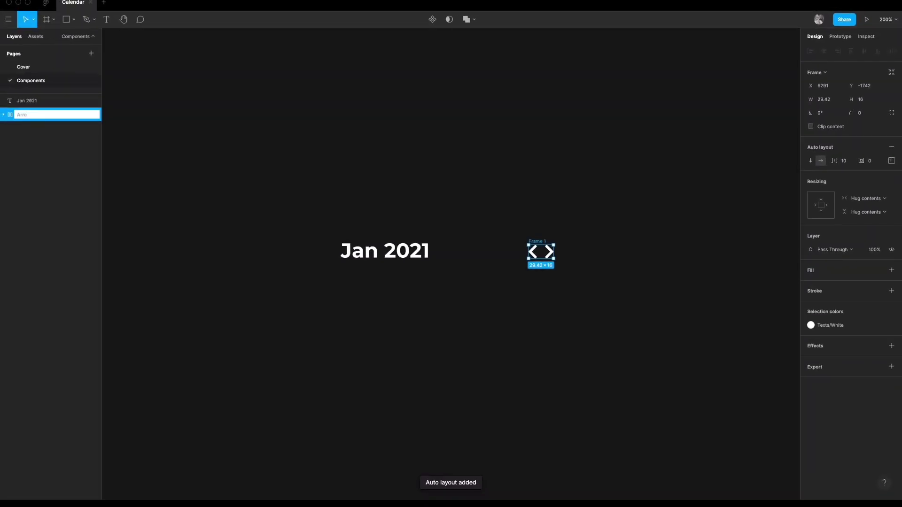
type("ws")
key("Return")
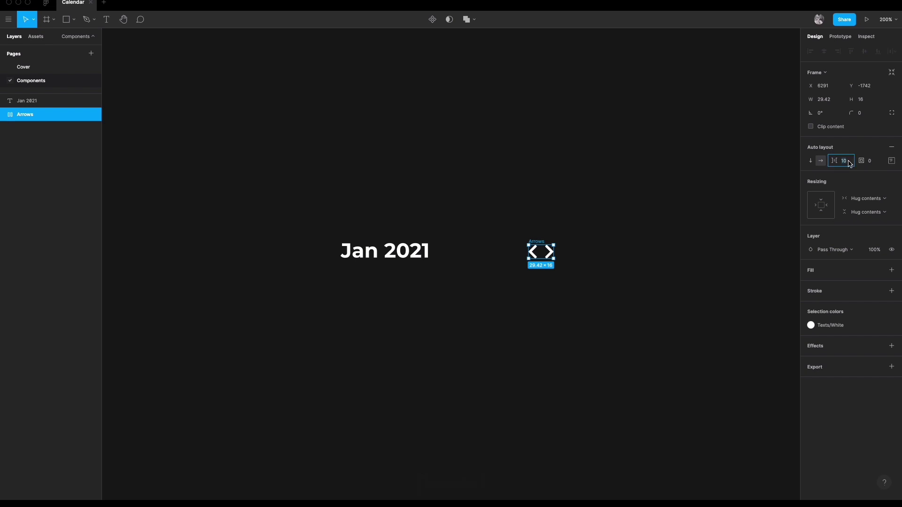
Set the spacing in the Arrows frame to 20 and distribute its icons with Space between
key("Return")
left_click(891, 160)
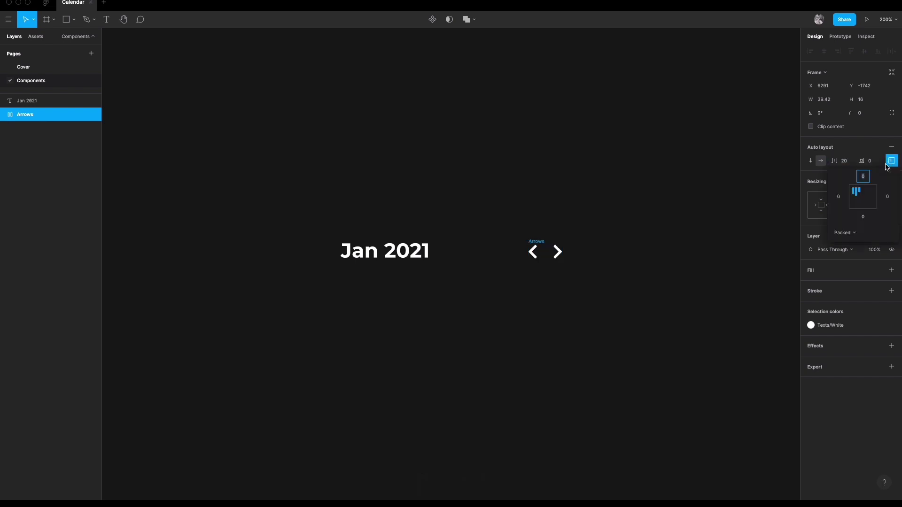
left_click(856, 231)
left_click(864, 242)
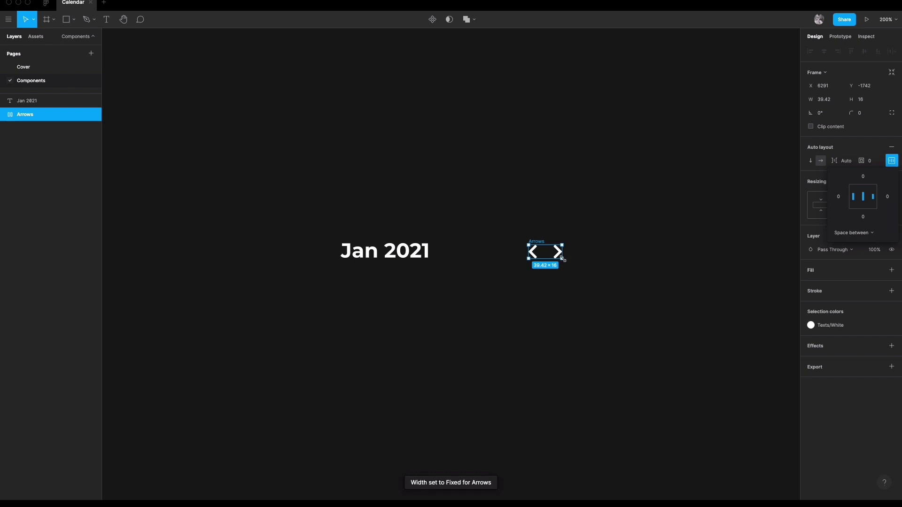
Try stretching the Arrows frame to test its icon distribution, and undo the resize
left_click_drag(563, 258, 592, 281)
key("super+z")
key("Escape")
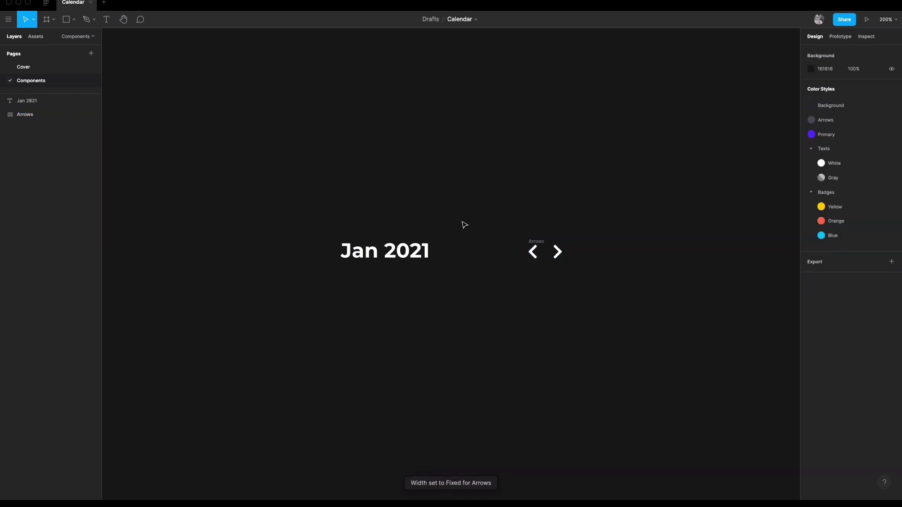
Combine the month label and the Arrows frame in an auto layout frame named Header
left_click_drag(308, 208, 597, 294)
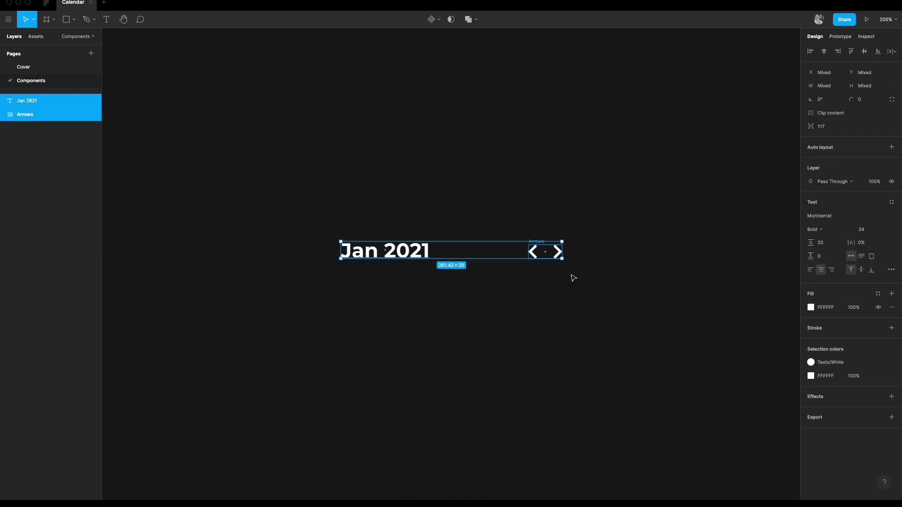
key("shift+a")
double_click(33, 105)
type("Header")
key("Return")
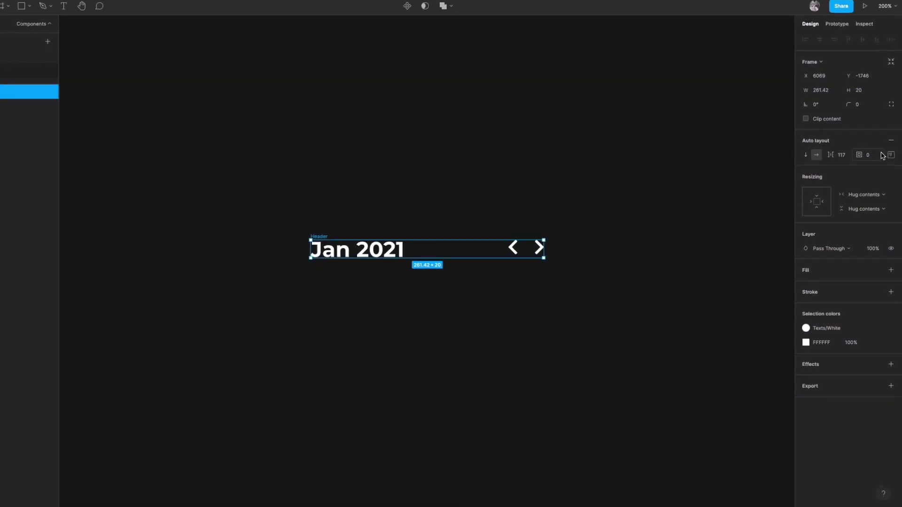
Set the Header frame's padding to 10 and distribute its contents with Space between
left_click(865, 160)
type("10")
key("Return")
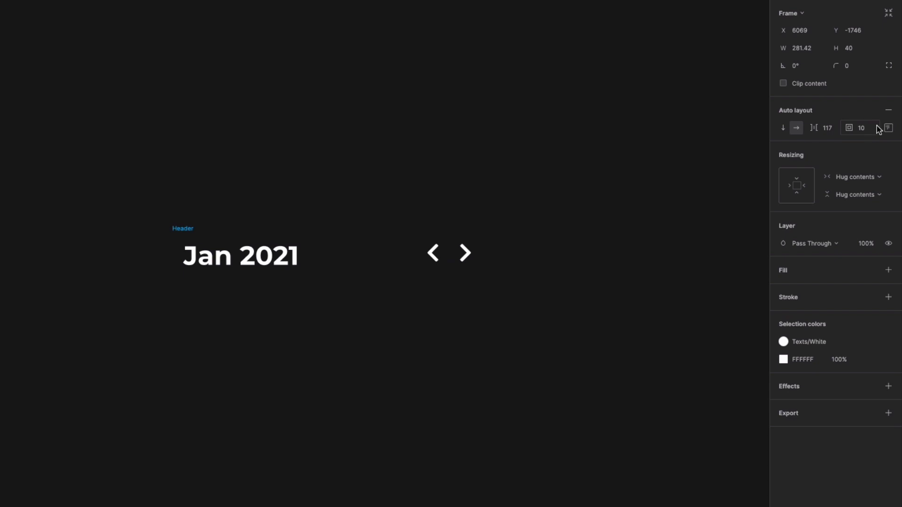
left_click(889, 128)
left_click(841, 222)
left_click(854, 234)
Widen the Header frame to about 345 and move it up to free space beneath it
left_click_drag(490, 255, 552, 255)
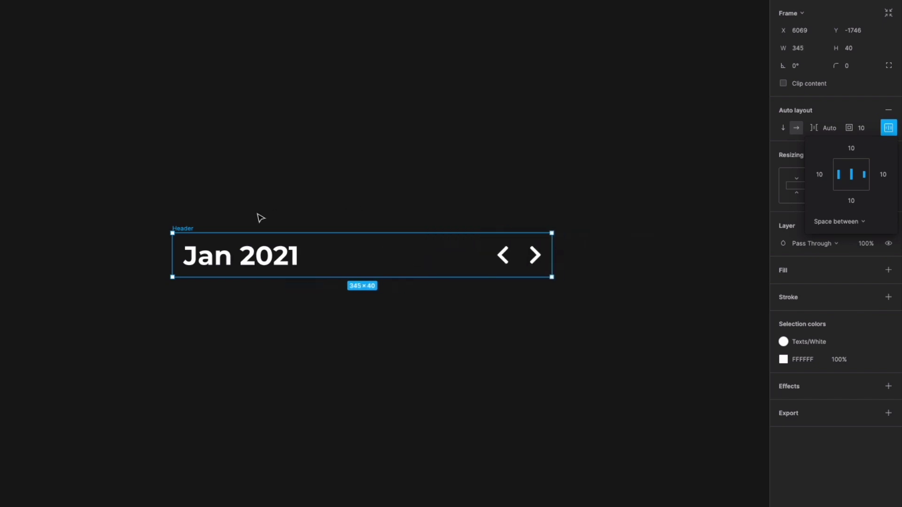
left_click_drag(184, 230, 145, 90)
left_click(391, 295)
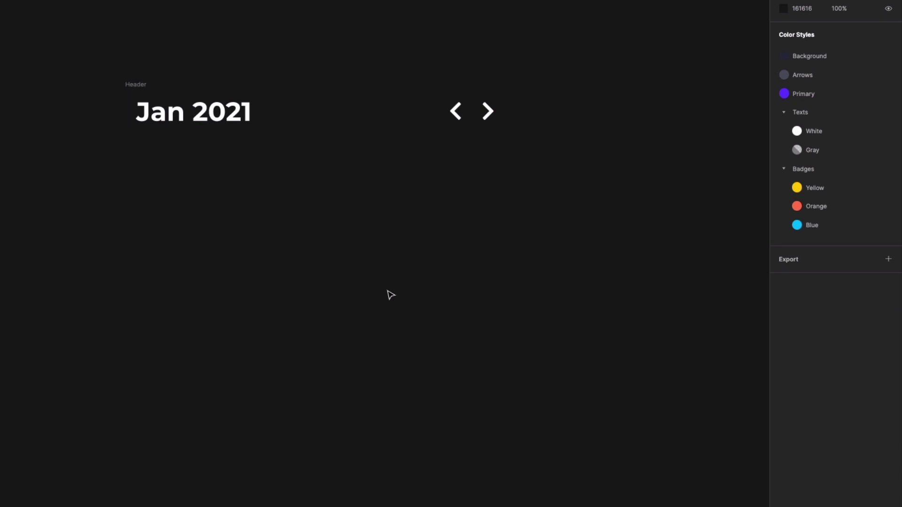
Add a text layer with the weekday initials "L M M J" below the Header
left_click(161, 202)
type("L M M R")
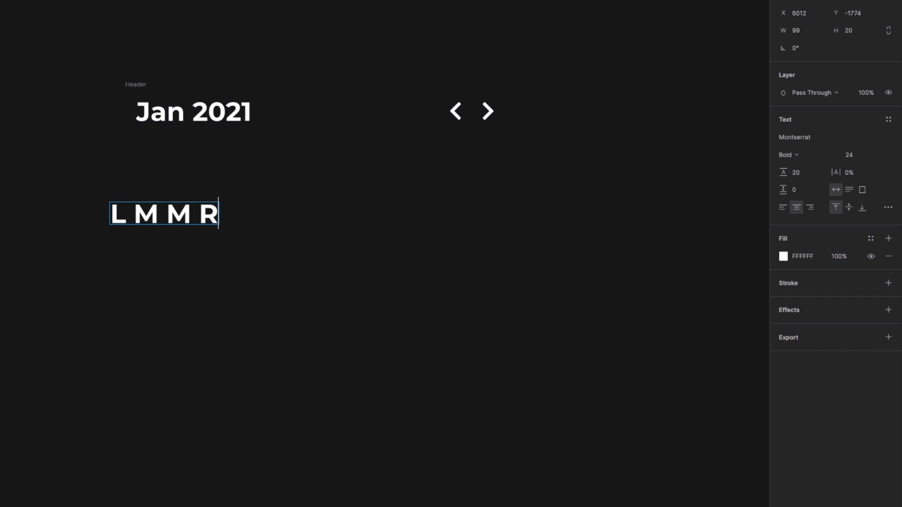
key("BackSpace")
key("BackSpace")
type("HJ")
key("BackSpace")
key("BackSpace")
type("J")
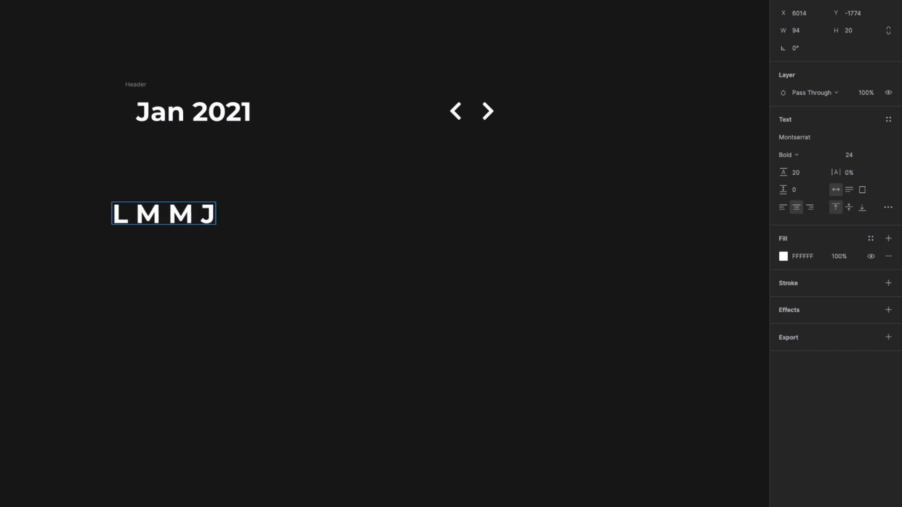
Shorten the weekday initials text to the single letter "L"
key("BackSpace")
key("BackSpace")
key("BackSpace")
key("BackSpace")
key("BackSpace")
key("BackSpace")
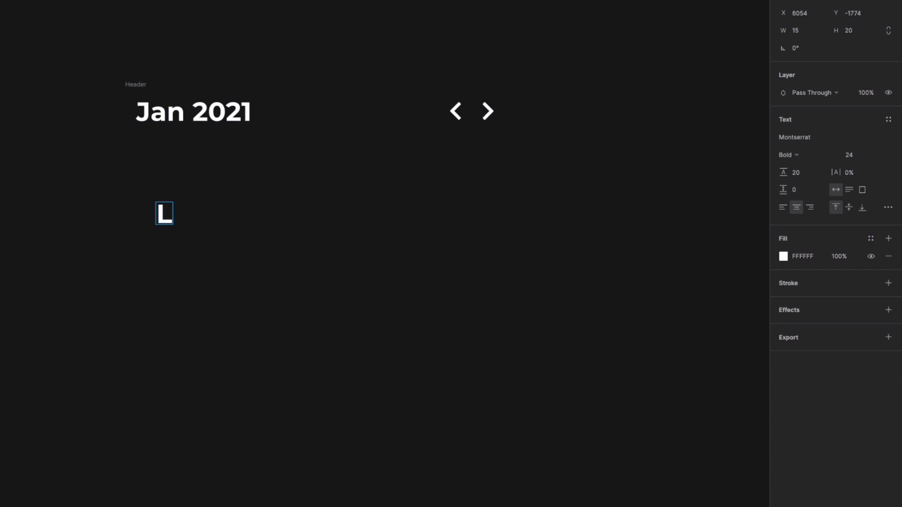
key("Escape")
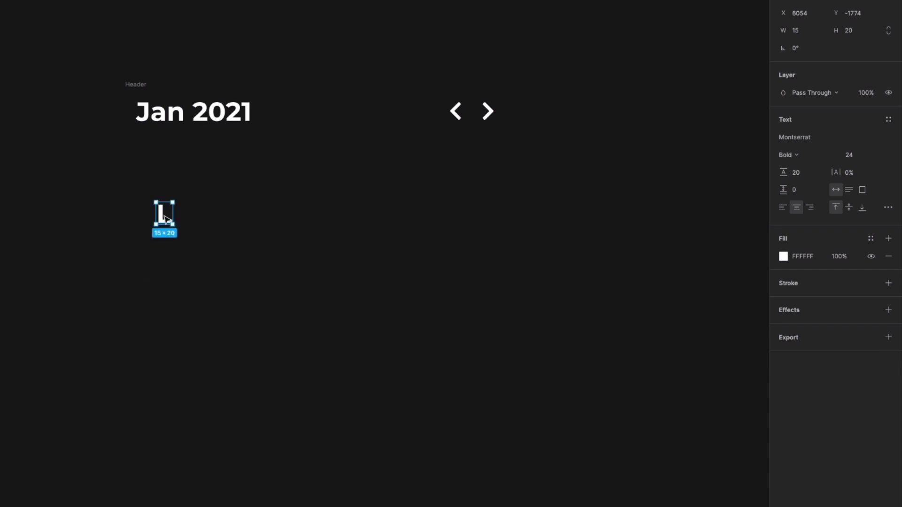
Style the letter L as SemiBold at size 12 and move it under the start of the month label
left_click(867, 159)
type("12")
key("Return")
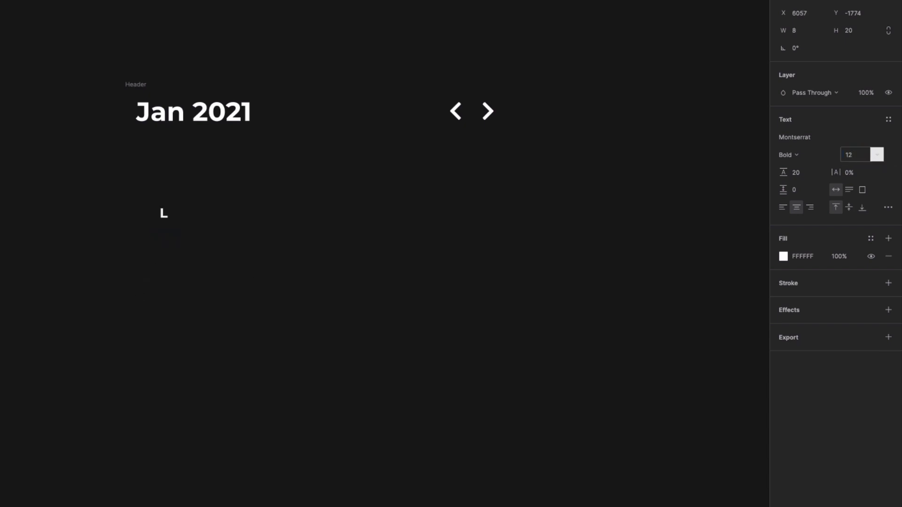
left_click(806, 162)
left_click(810, 140)
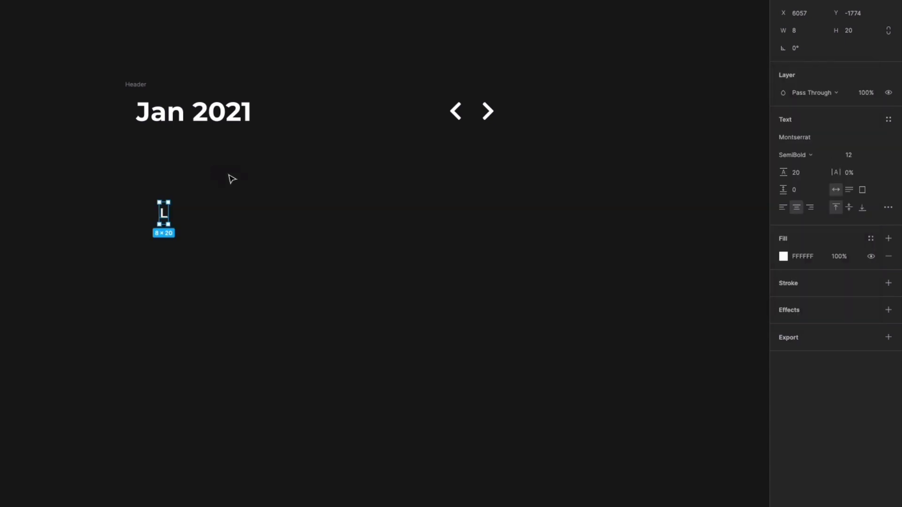
key("Escape")
left_click_drag(164, 215, 138, 196)
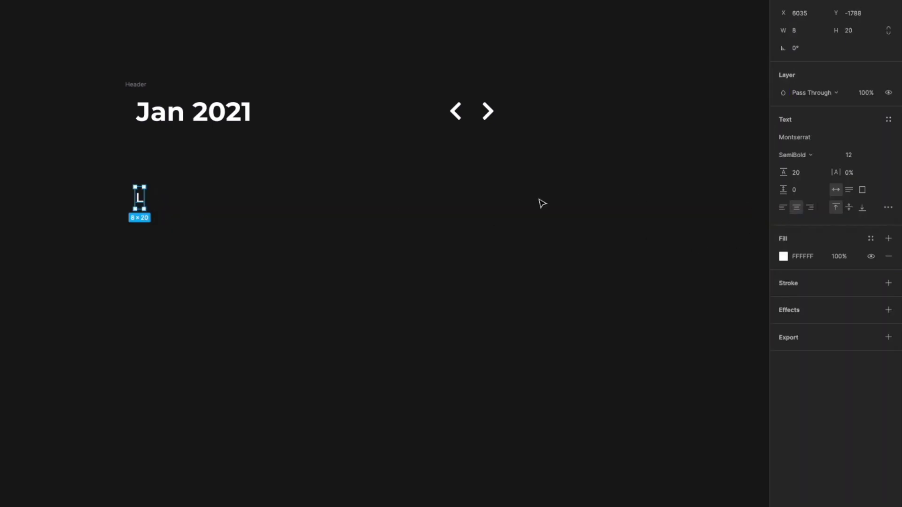
Wrap the letter L in a frame sized 40 × 40
key("ctrl+alt+g")
left_click(805, 48)
type("40")
key("Tab")
type("40")
key("Return")
Center the letter L inside its frame and set both of its constraints to Center
left_click(257, 204)
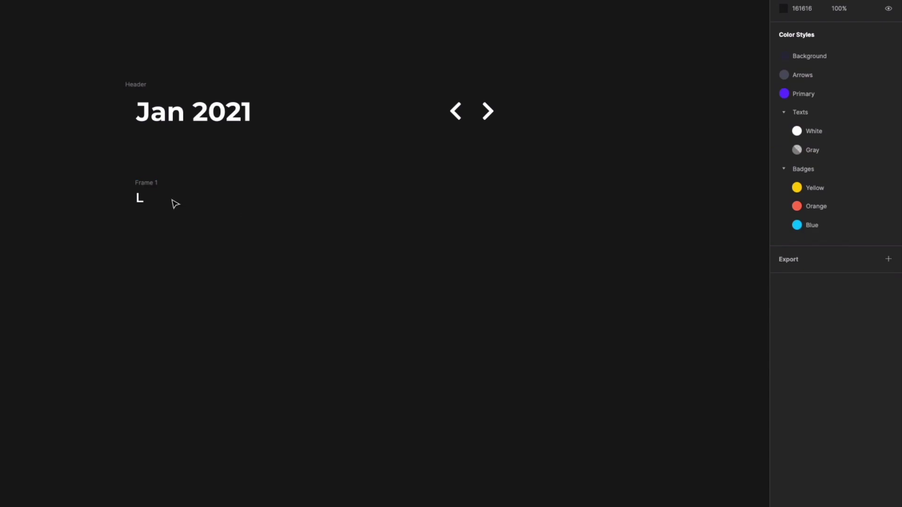
left_click(142, 200)
left_click(800, 29)
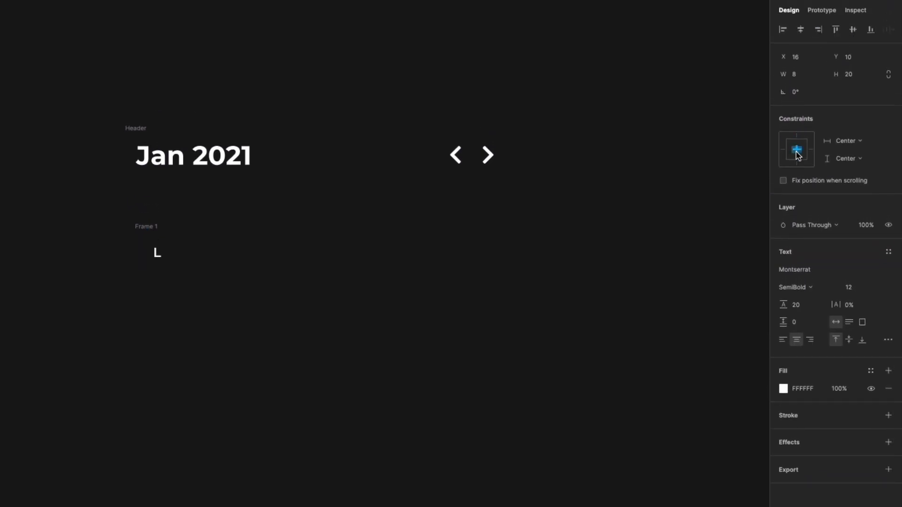
Try enlarging the letter's frame to test the centering constraints, and undo the resize
left_click(150, 227)
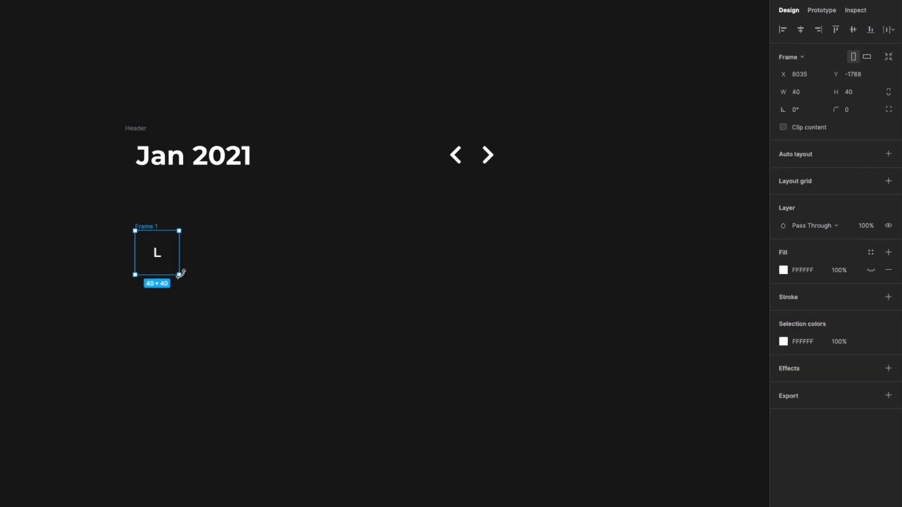
left_click_drag(175, 273, 235, 309)
key("ctrl+z")
Rename the letter's frame Day and turn it into a component placed to the left of the Header
double_click(34, 109)
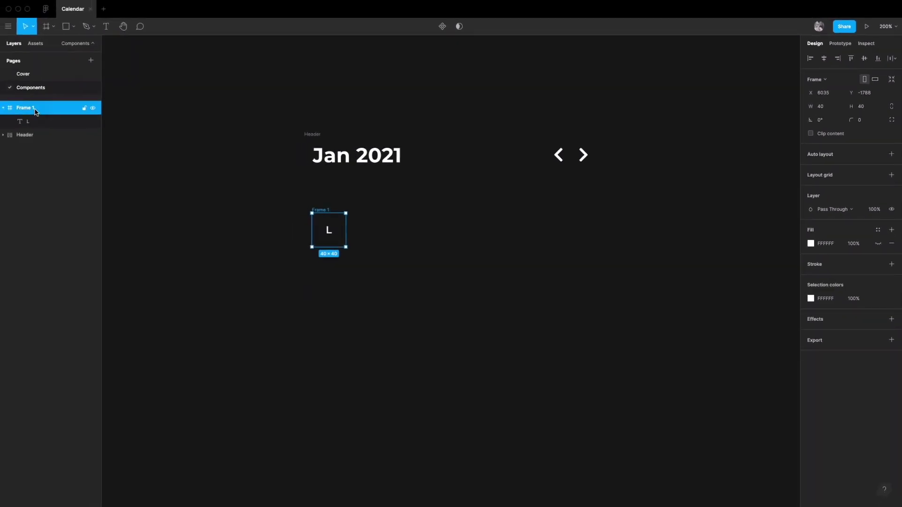
type("Day")
key("Return")
left_click(442, 26)
left_click(362, 240)
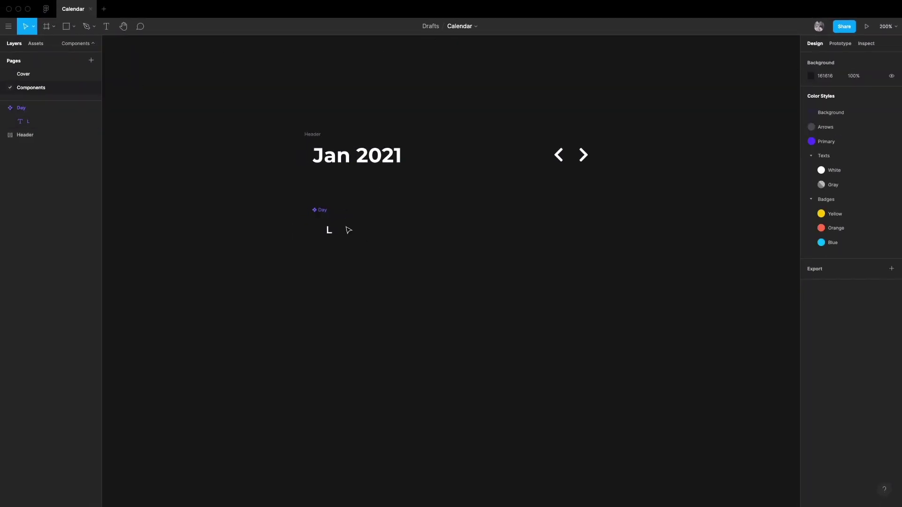
left_click_drag(190, 142, 207, 165)
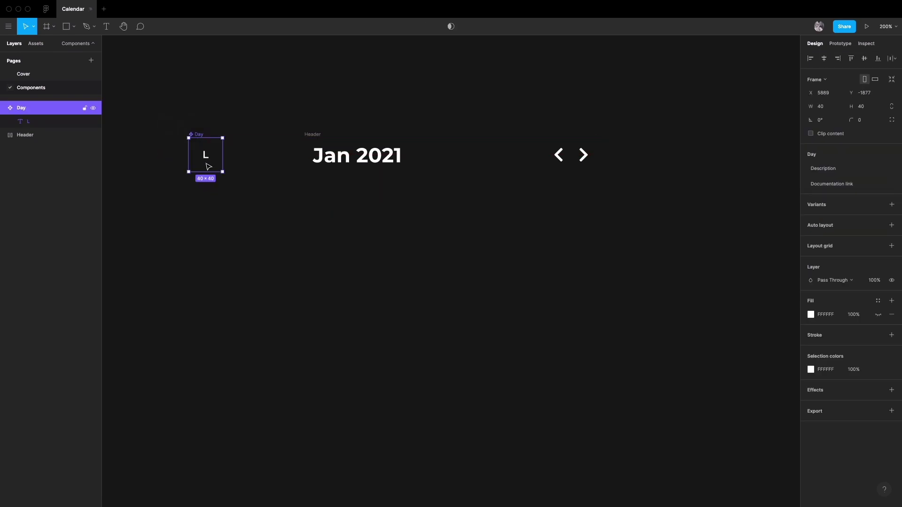
Place a copy of the Day component below the Header and duplicate it into a row of seven adjacent instances
left_click_drag(222, 308, 366, 239)
left_click(436, 241)
key("super+d")
key("super+d")
key("super+d")
key("super+d")
key("super+d")
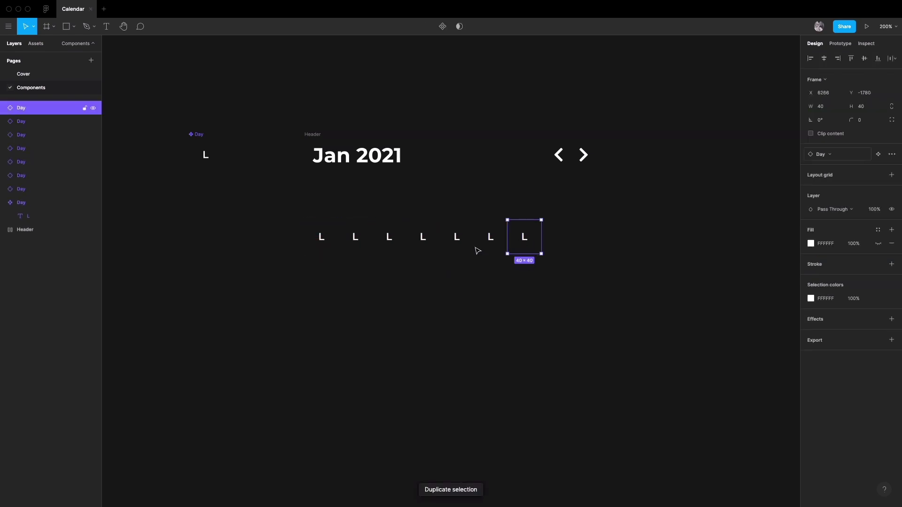
Wrap the seven Day instances in an auto layout frame named Row
left_click_drag(550, 250, 242, 238)
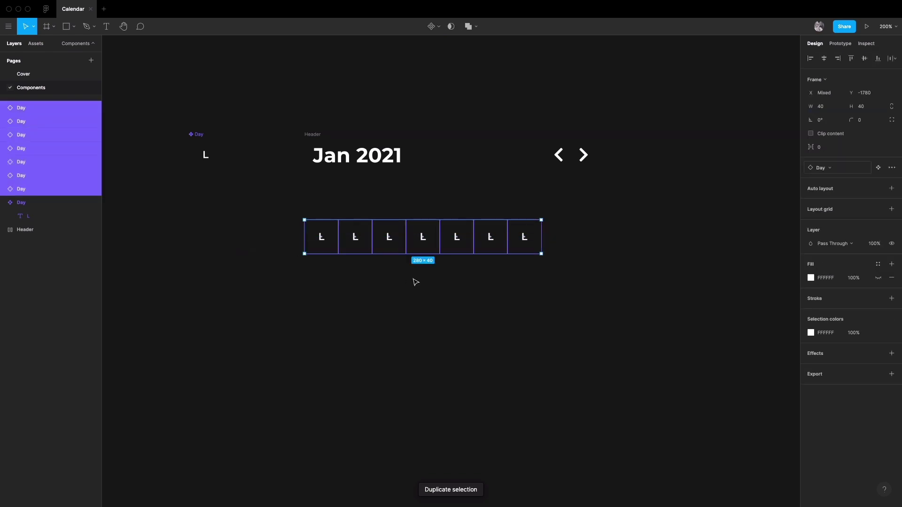
key("shift+a")
double_click(29, 104)
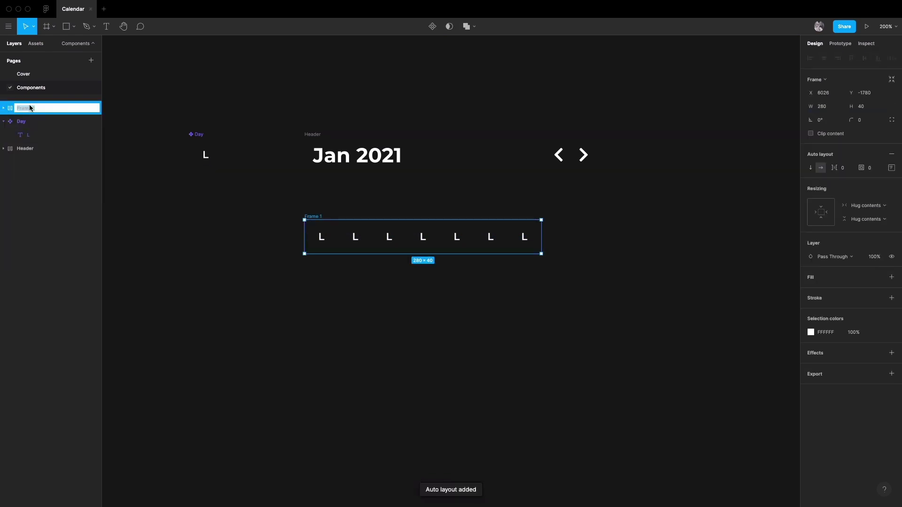
type("Row")
key("Return")
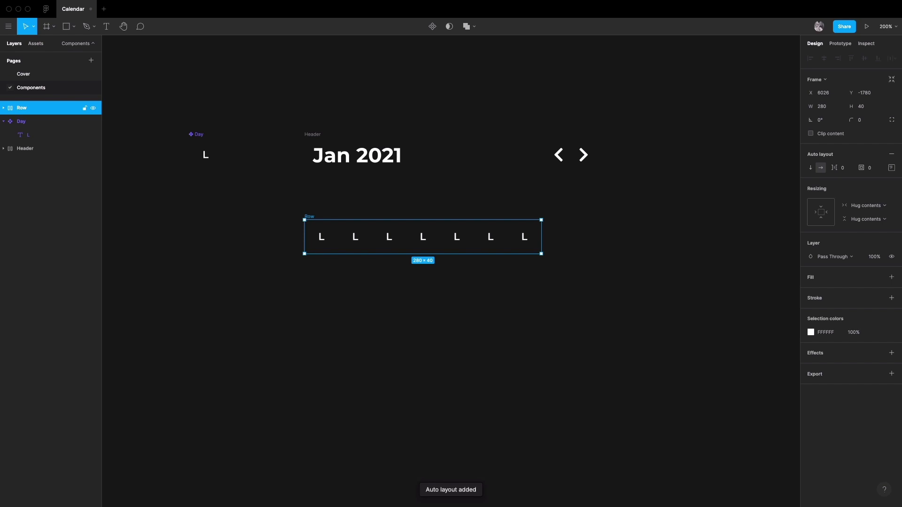
Widen the Row frame to 345 and distribute its days with Space between
left_click_drag(546, 234, 596, 233)
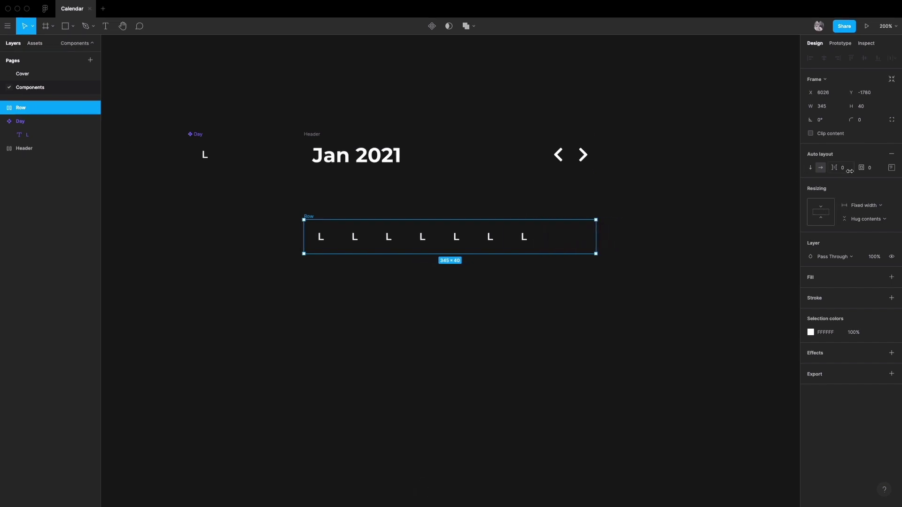
left_click(891, 168)
left_click(857, 237)
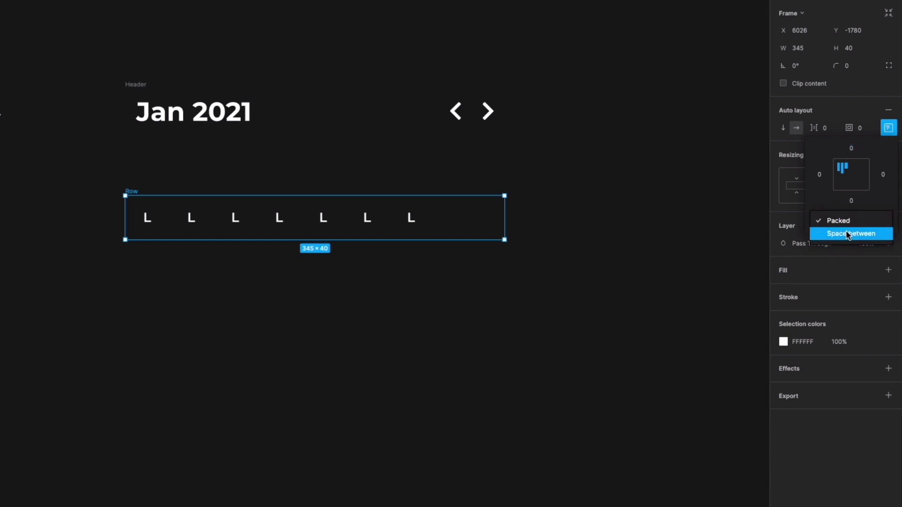
left_click(848, 233)
Narrow the Row frame and the Header frame to a matching width of about 305
left_click_drag(506, 213, 461, 211)
mouse_move(300, 235)
left_mouse_down()
mouse_move(304, 317)
mouse_move(300, 239)
left_mouse_up()
left_click(170, 82)
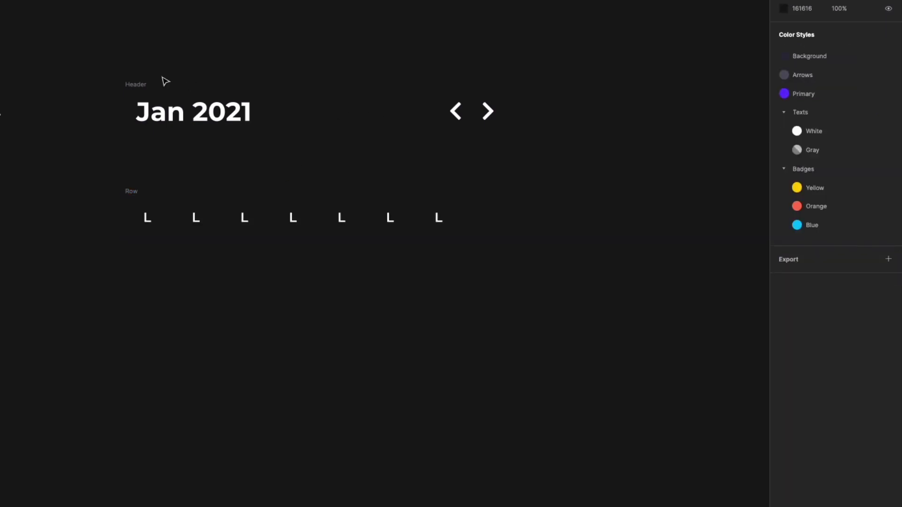
left_click(137, 85)
left_click_drag(506, 108, 459, 109)
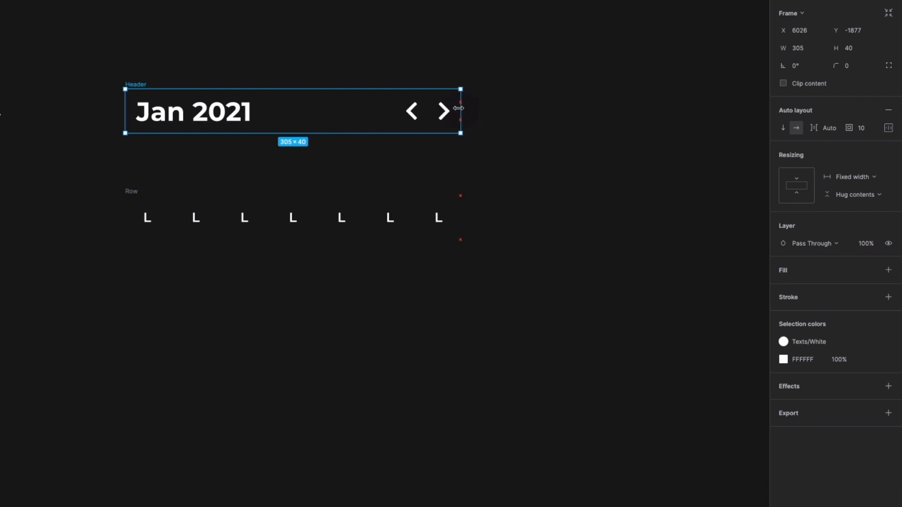
Duplicate the Row frame downward to make a stack of six adjacent rows below the Header
left_click(127, 192)
left_click_drag(128, 192, 151, 240)
key("super+d")
key("super+d")
key("super+d")
key("super+d")
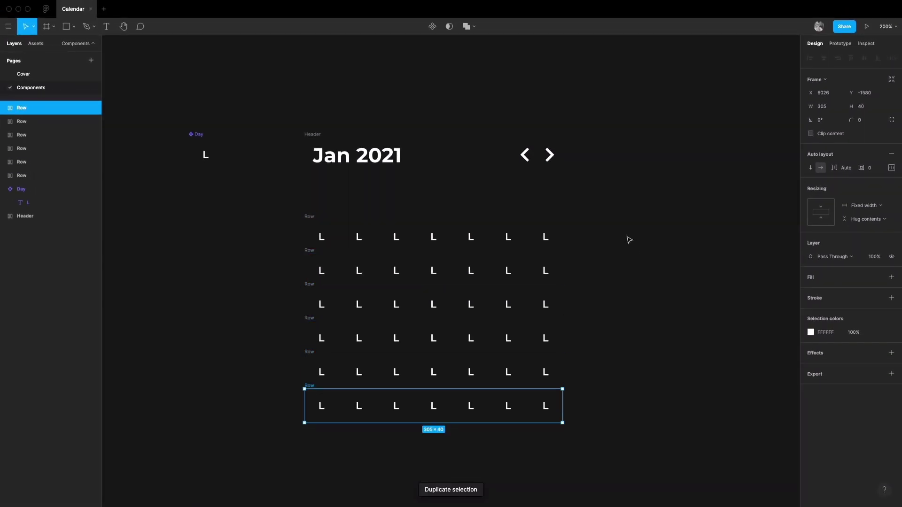
left_click(638, 342)
Fill the first row with weekday letters L M M J V S D and the rows below with dates 28–30, 1–31 and 1
scroll(625, 298, "down", 2)
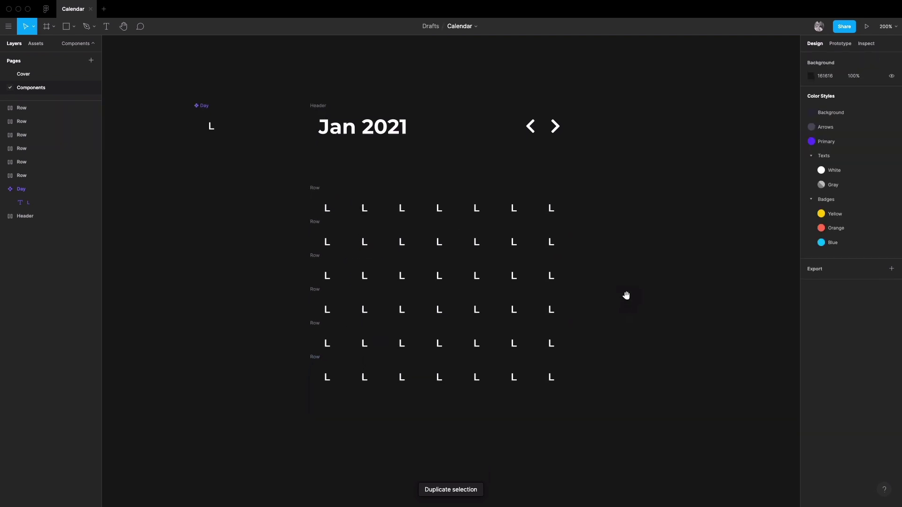
scroll(632, 296, "up", 1)
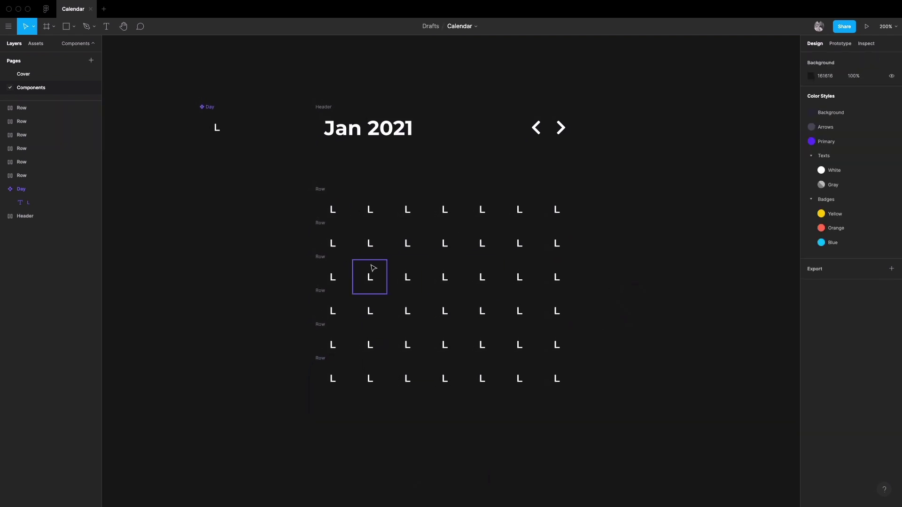
left_click(370, 210, "super")
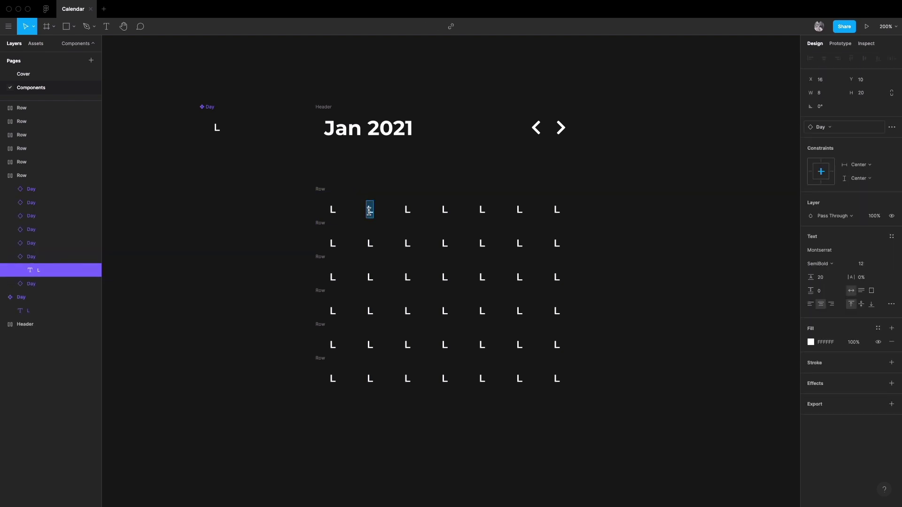
type("MMJVSD28293012345678910111213141516171819202122232425262728")
scroll(467, 332, "down", 1)
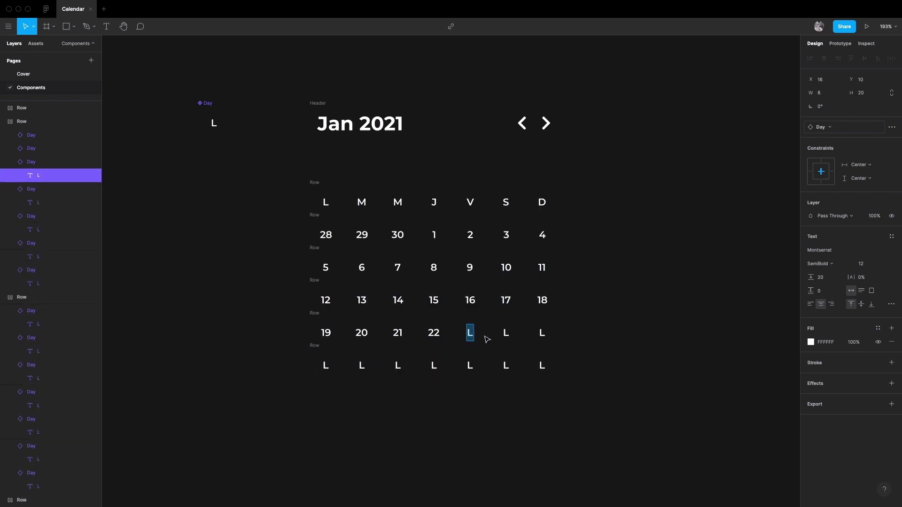
type("2930311")
key("Escape")
key("Escape")
key("Escape")
key("shift+0")
key("super+equal")
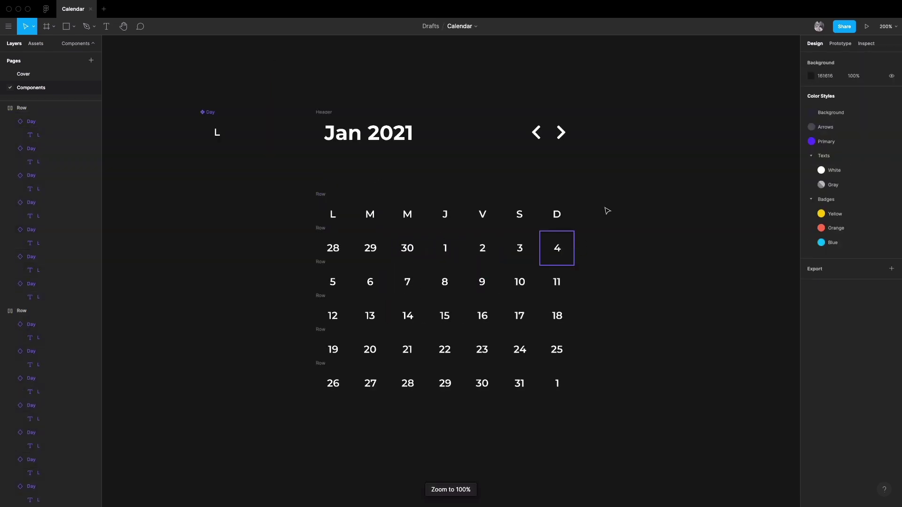
left_click(549, 250, "super")
left_click(631, 202)
left_click_drag(632, 202, 635, 203)
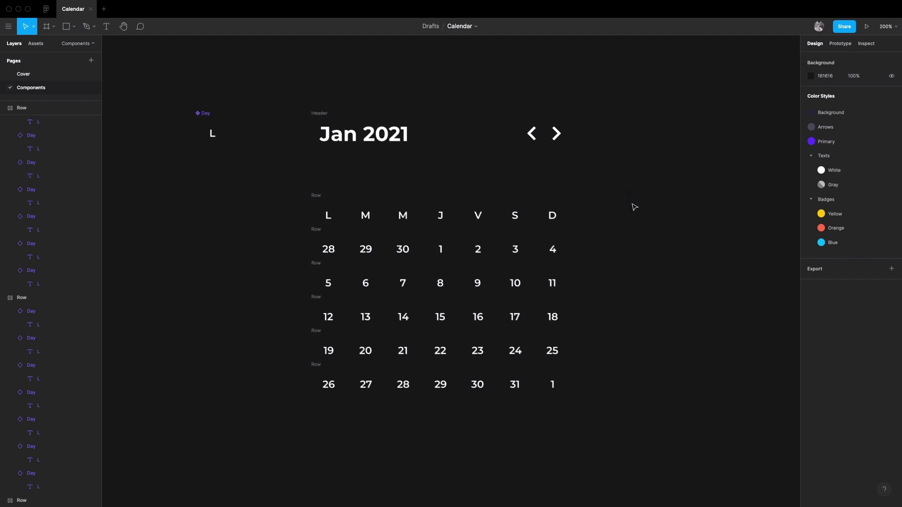
left_click(322, 113)
left_click(292, 124)
Wrap the Header and all six rows in a vertical auto layout frame named Calendar
left_click_drag(285, 77, 591, 451)
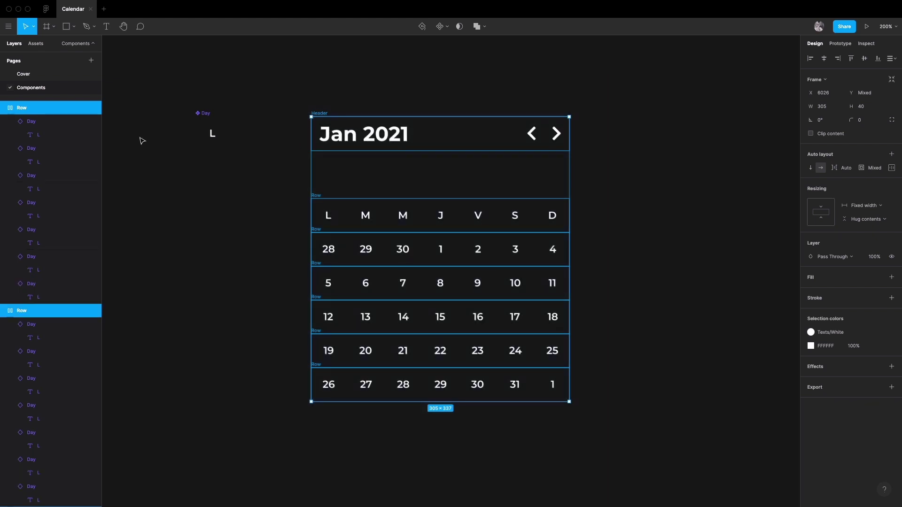
key("shift+a")
double_click(28, 109)
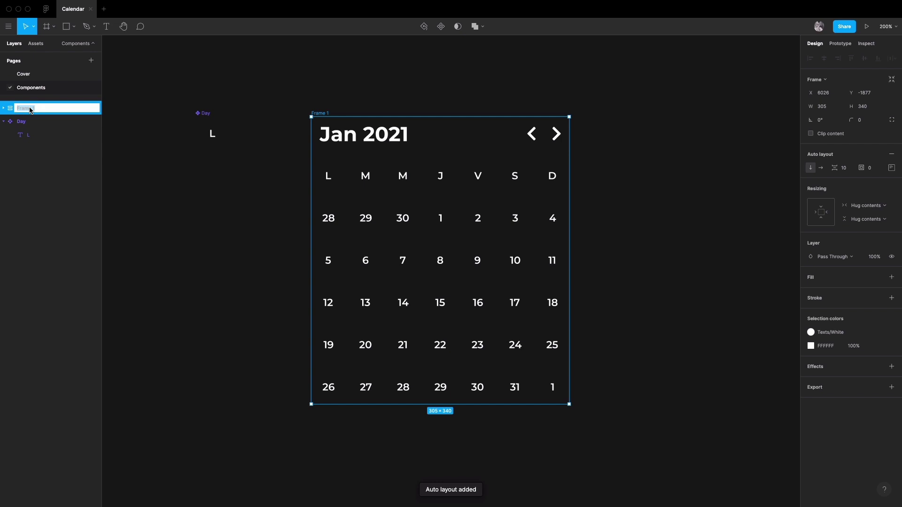
type("Calendar")
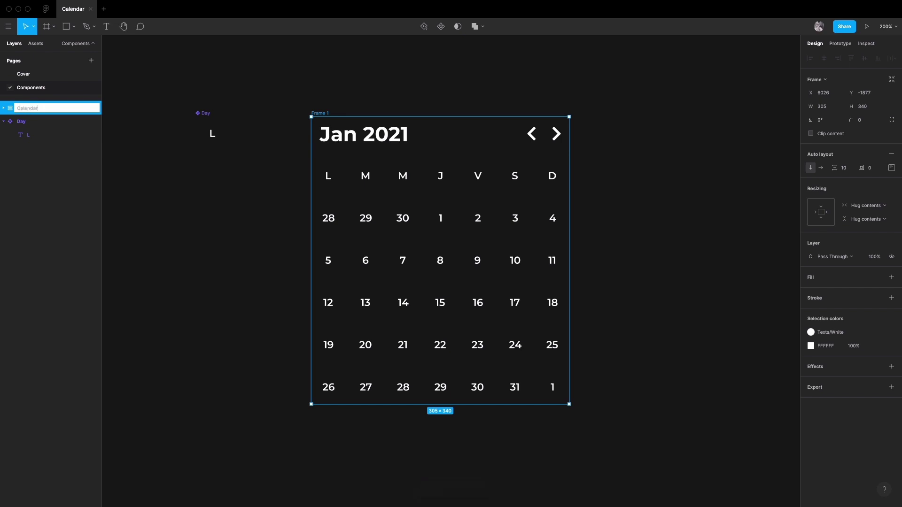
key("Return")
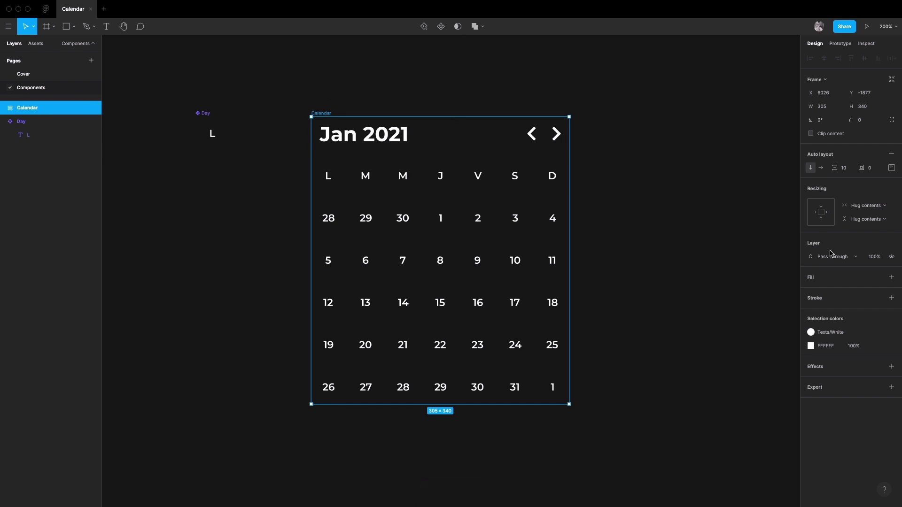
Fill the Calendar frame with the Background color style and set its auto layout padding to 10
left_click(878, 277)
left_click(821, 333)
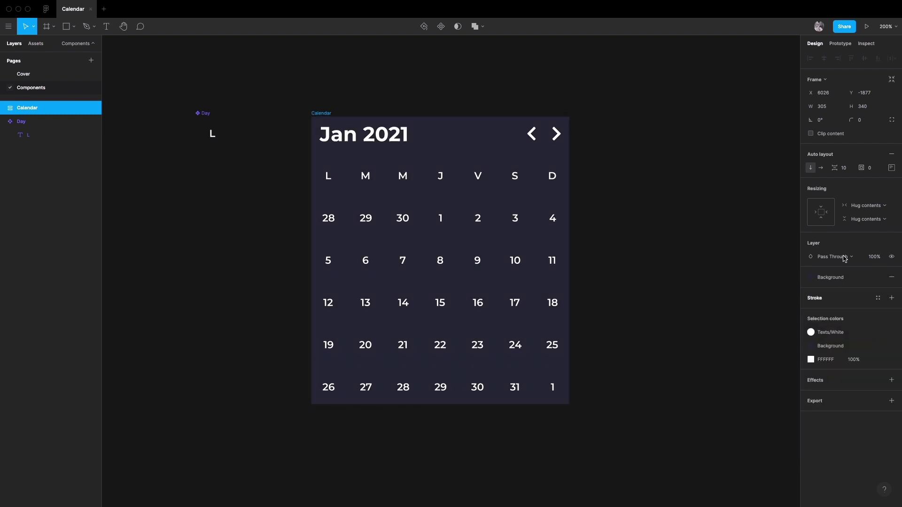
type("10")
key("Return")
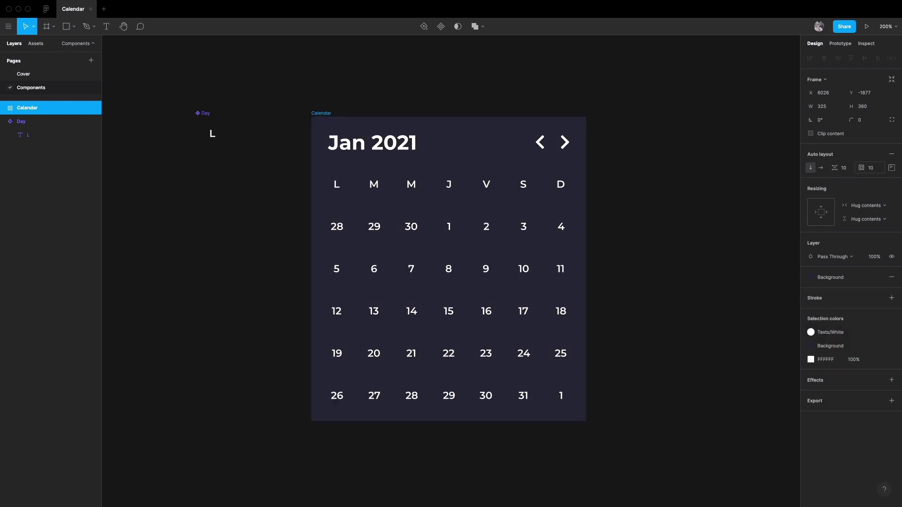
Round the Calendar frame's corners with a radius of 24
type("24")
key("Return")
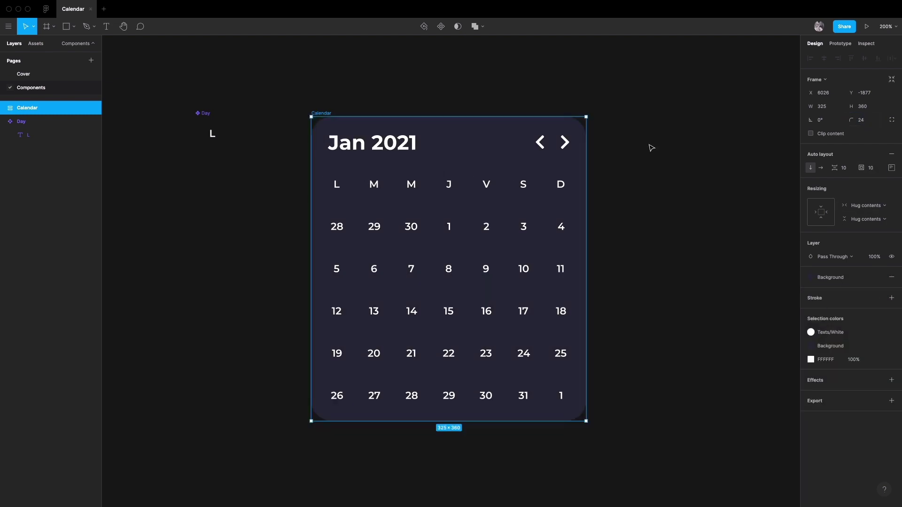
left_click(630, 148)
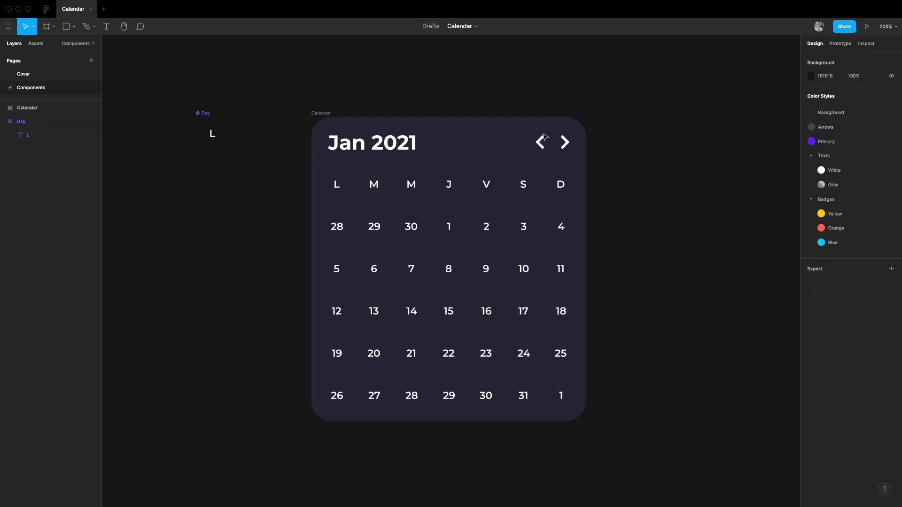
left_click(321, 113)
left_click_drag(559, 381, 644, 476)
key("super+z")
left_click(684, 330)
Set the horizontal resizing of the Header and all six rows inside the Calendar to Fill container
left_click(500, 153)
left_click(493, 186, "shift")
left_click(489, 224, "shift")
left_click(497, 266, "shift")
left_click(500, 311, "shift")
left_click(502, 351, "shift")
left_click(506, 404, "shift")
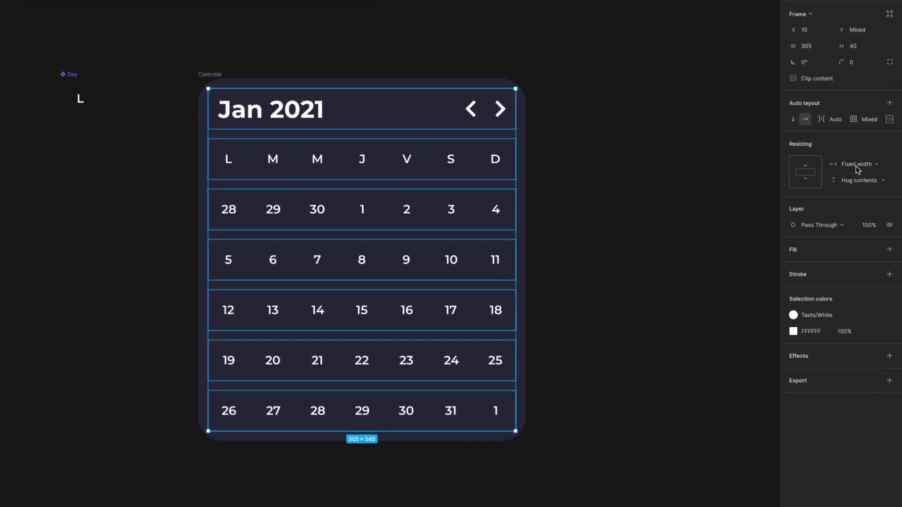
left_click(863, 188)
left_click(865, 207)
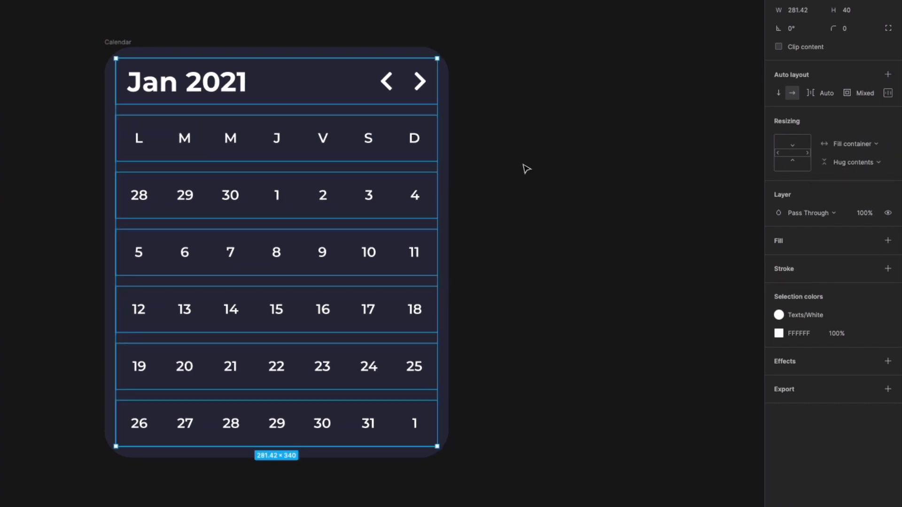
left_click(505, 168)
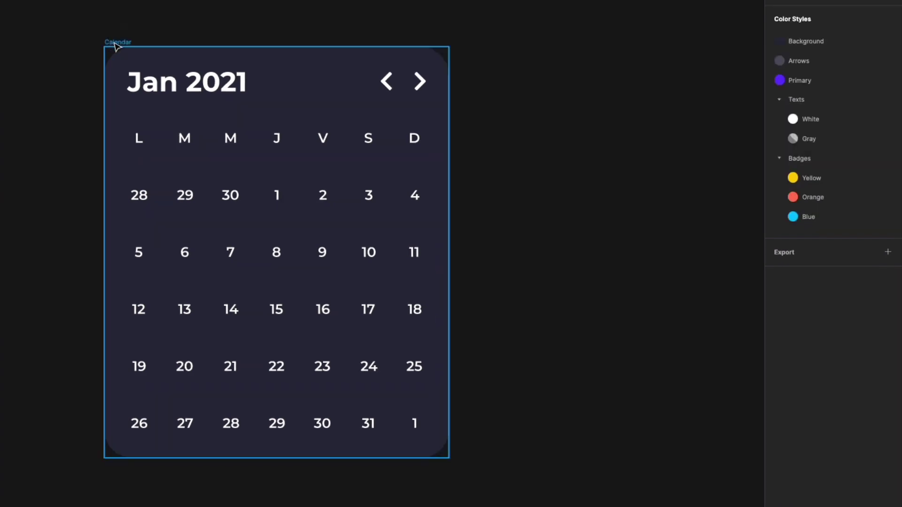
Widen the Calendar frame to about 411
left_click(117, 42)
left_click_drag(448, 238, 573, 221)
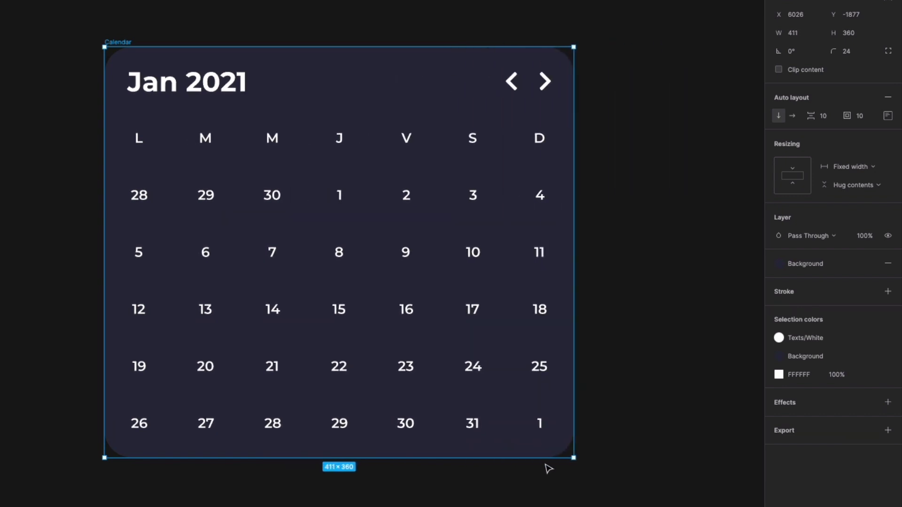
left_click_drag(541, 424, 542, 333)
key("ctrl+z")
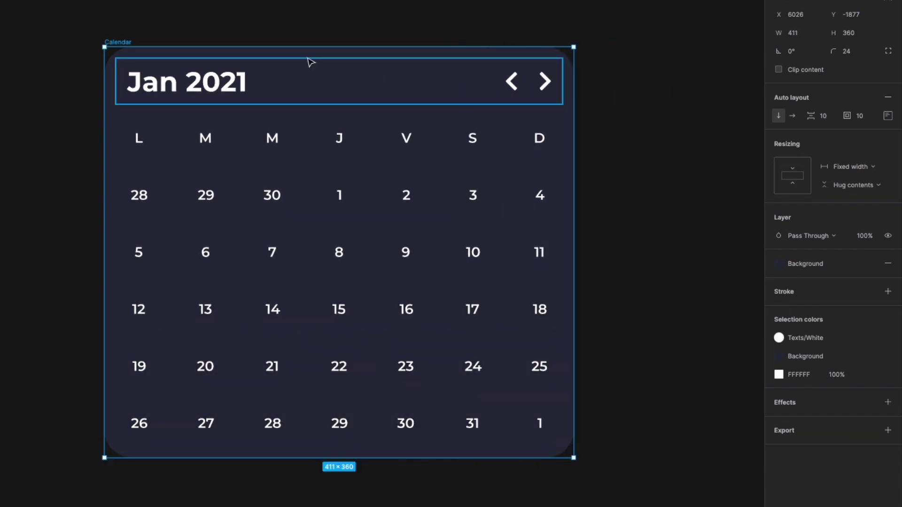
Distribute the Calendar's rows vertically with Space between and shrink the frame to about 388 × 320
left_click(889, 116)
left_click(826, 212)
left_click(834, 226)
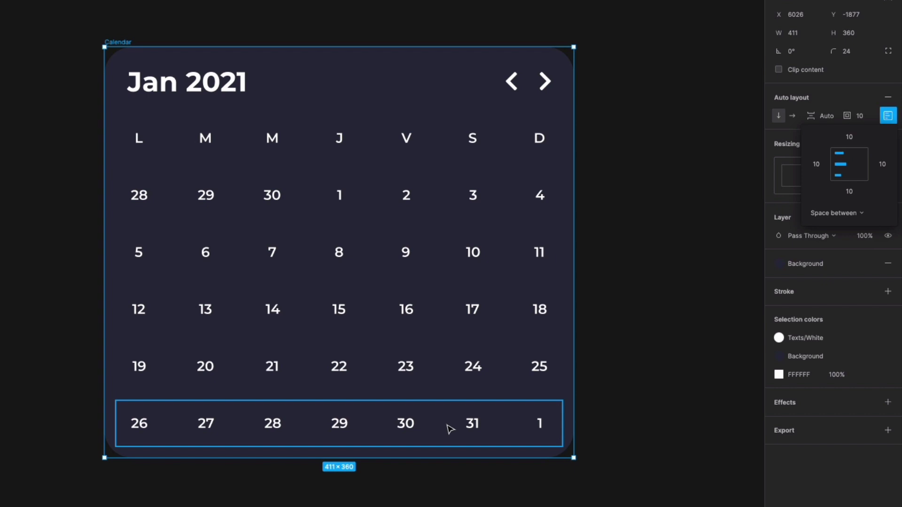
left_click_drag(572, 455, 548, 413)
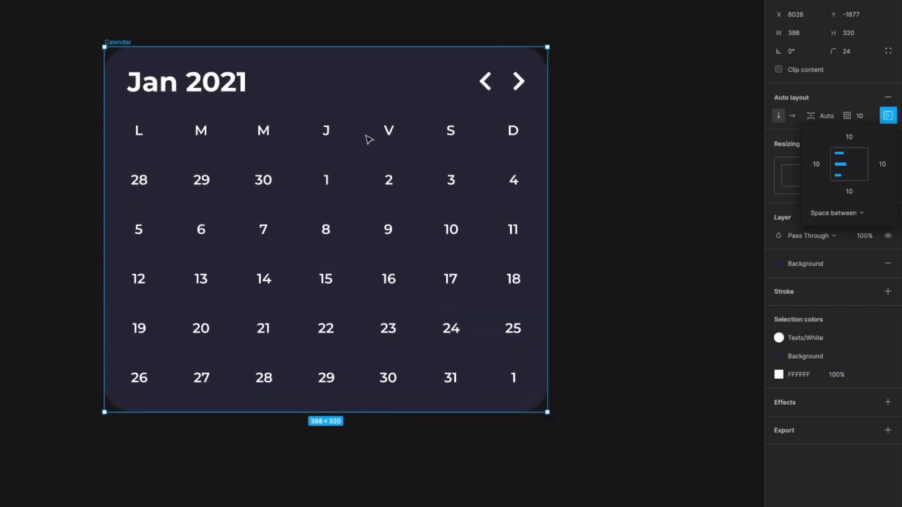
Set the Header frame's vertical resizing to Fixed height
left_click(280, 84)
left_click(865, 163)
left_click(869, 147)
left_click(56, 24)
Set the Calendar frame's width to 400 and height to 300
left_click(122, 42)
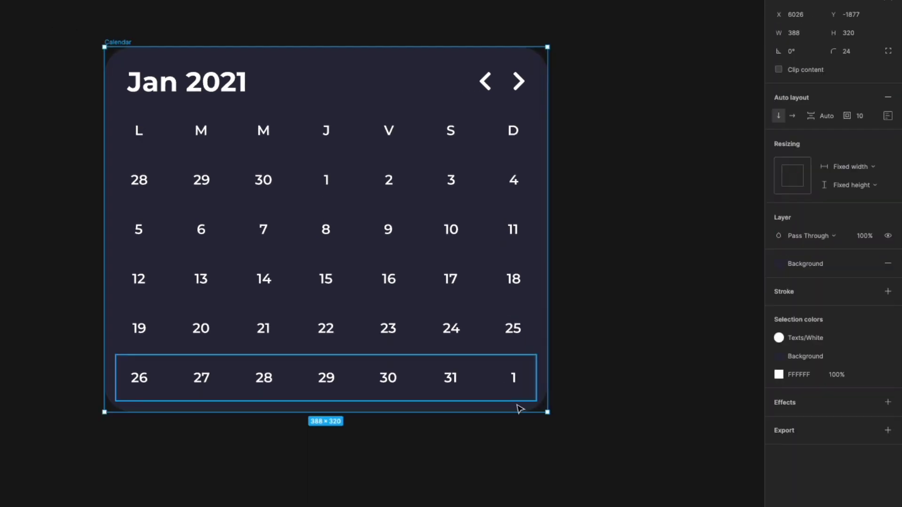
left_click_drag(546, 412, 508, 391)
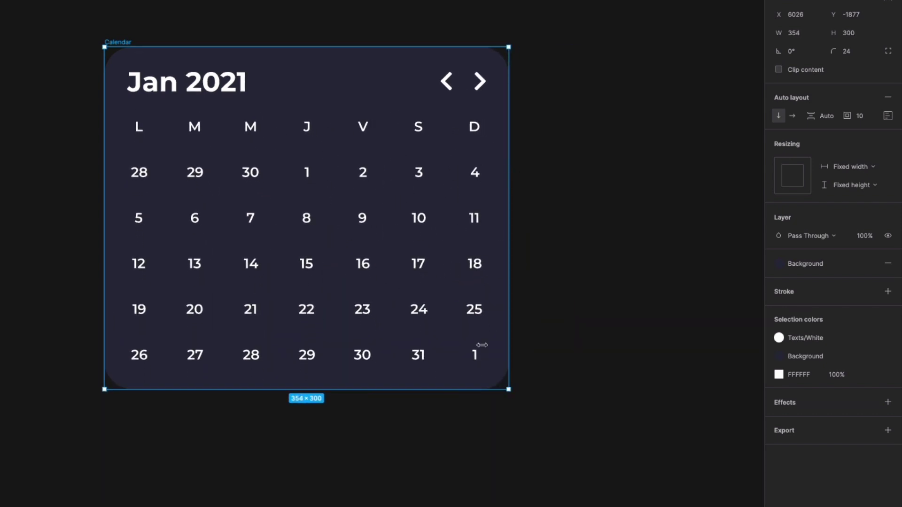
left_click(795, 33)
type("400")
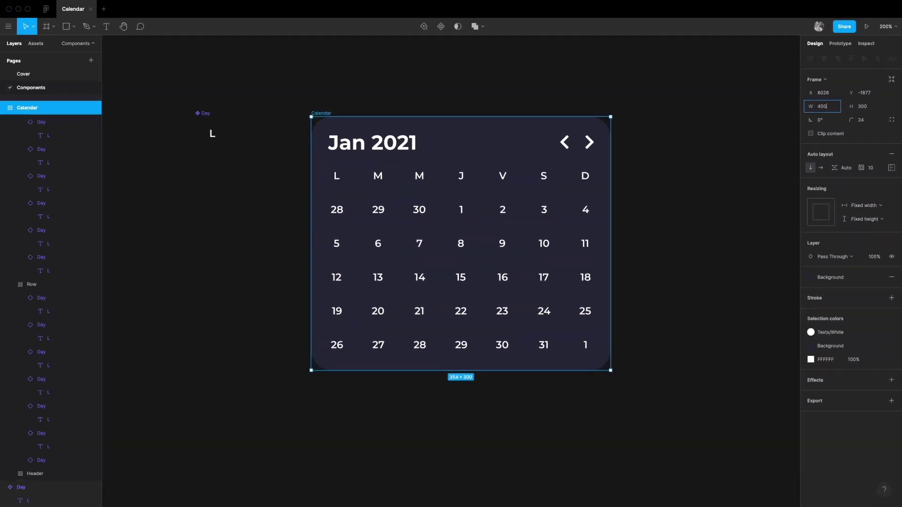
key("Tab")
type("300")
key("Return")
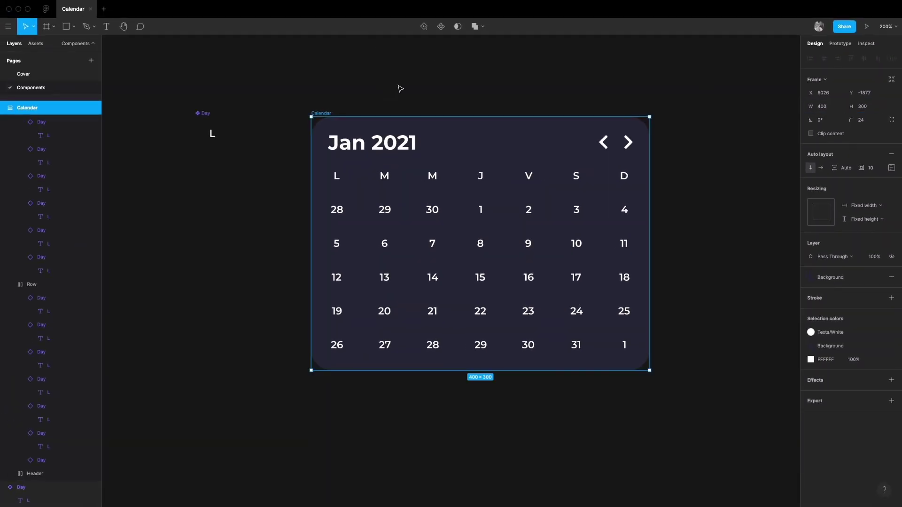
left_click(409, 83)
Set the Calendar frame's auto layout padding to 20
scroll(400, 78, "right", 3)
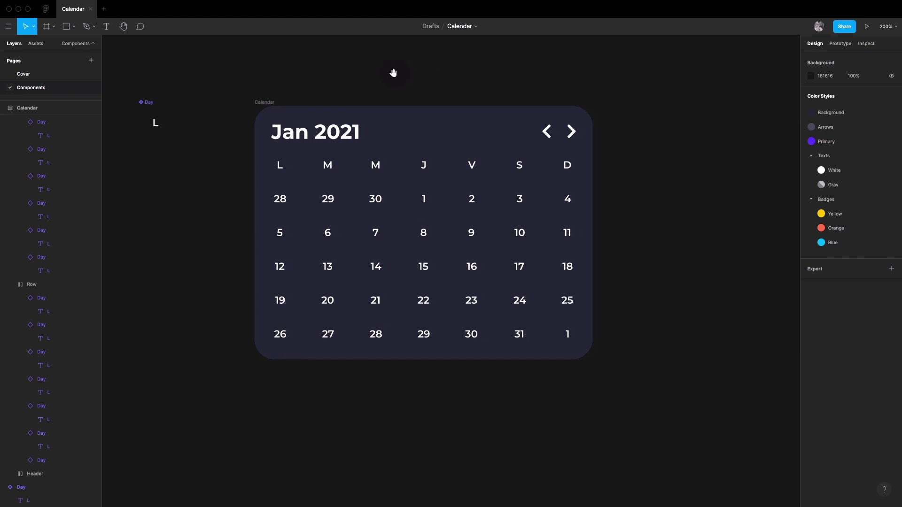
left_click(275, 109)
left_click(874, 170)
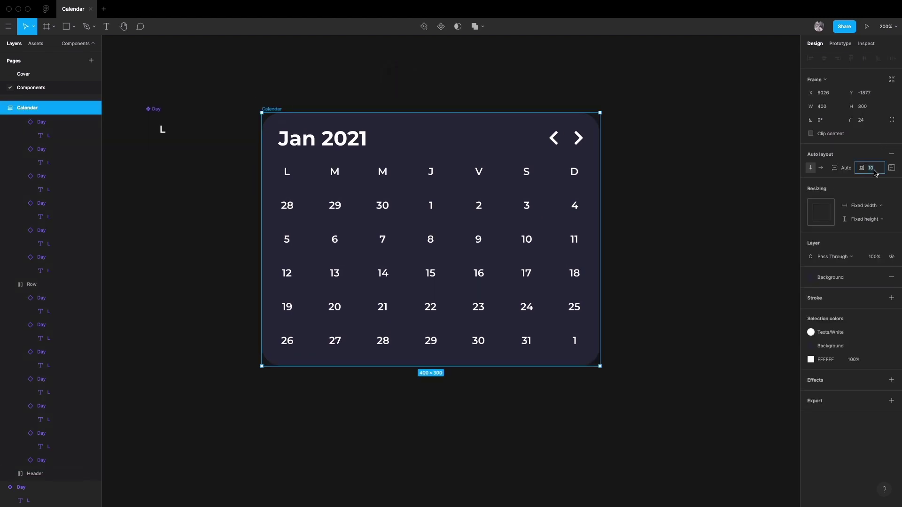
type("20")
key("Return")
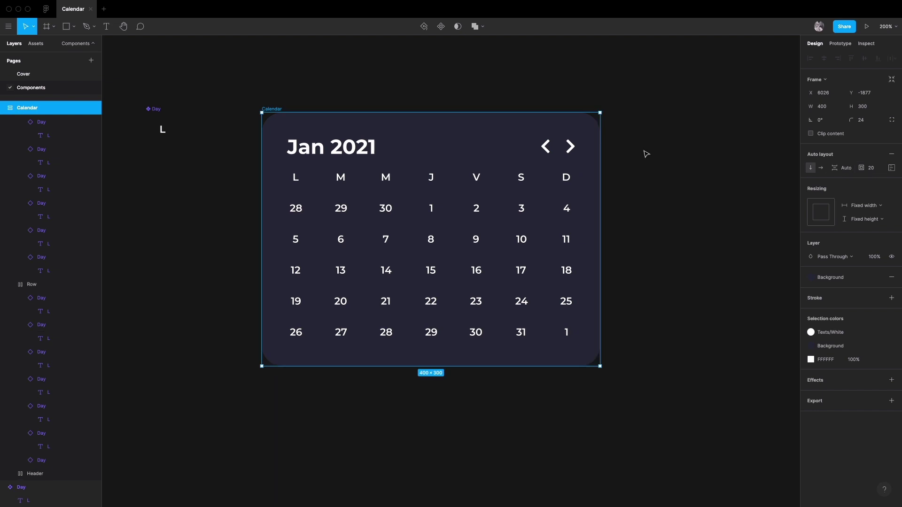
Set the Header frame's bottom padding to 20, keeping the other sides at 10
key("Return")
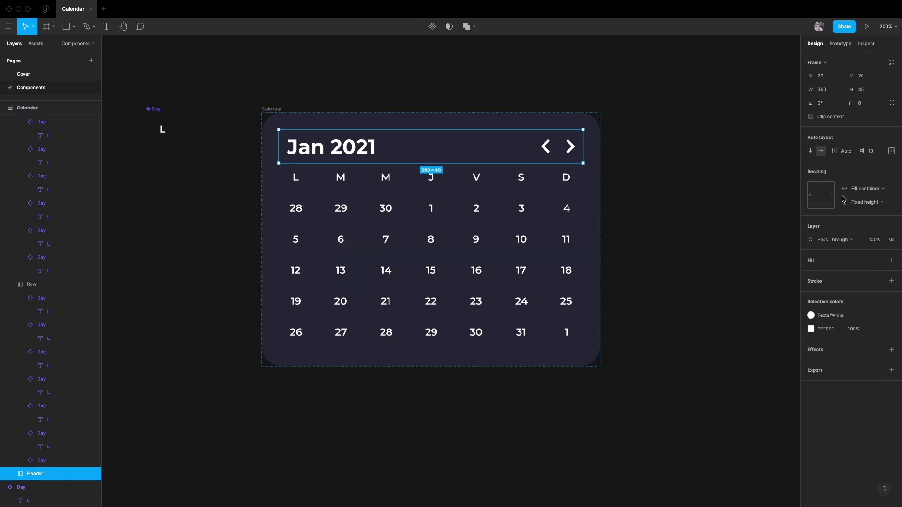
left_click(891, 151)
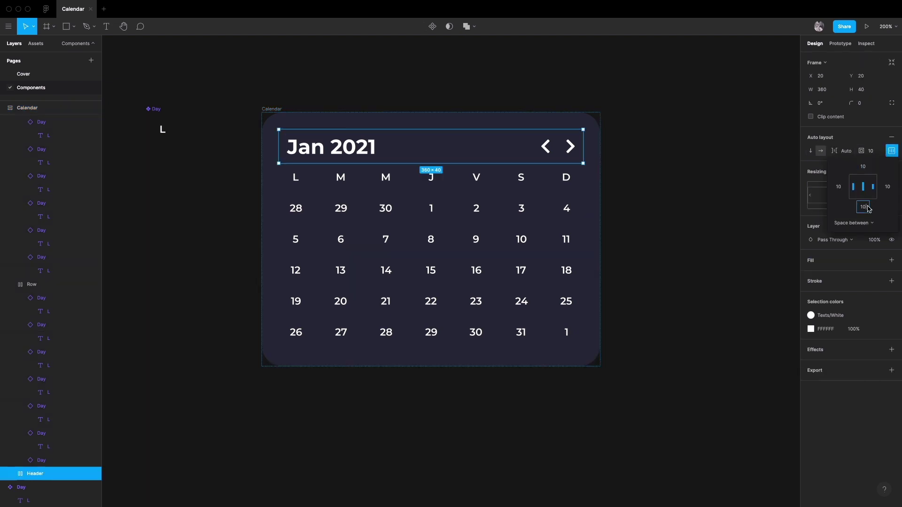
type("20")
key("Return")
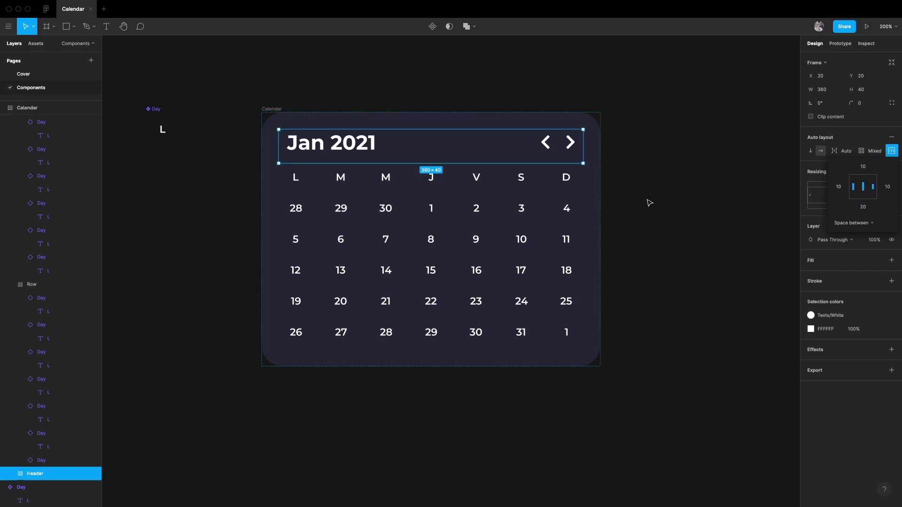
left_click(647, 199)
left_click(270, 109)
left_click_drag(601, 360, 521, 370)
key("ctrl+z")
key("ctrl+z")
left_click(647, 202)
left_click_drag(646, 191, 662, 192)
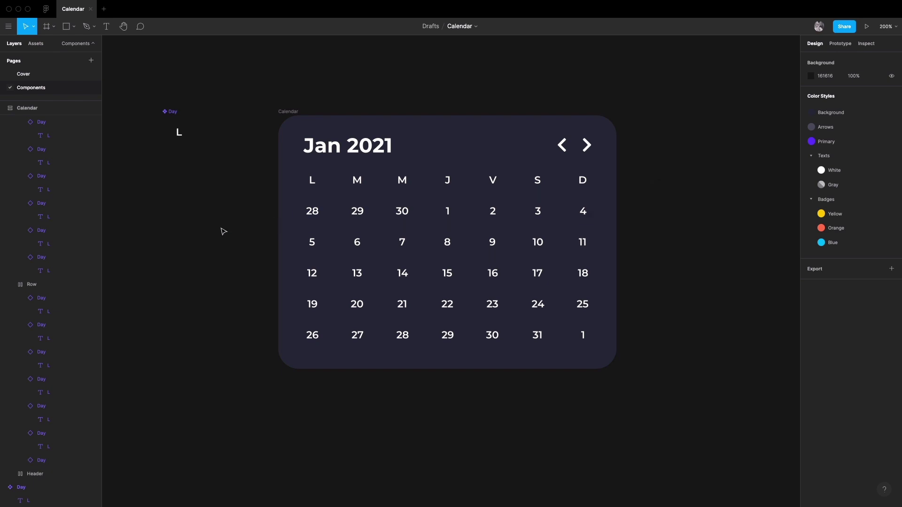
Add a second variant to the Day component
scroll(217, 223, "left", 2)
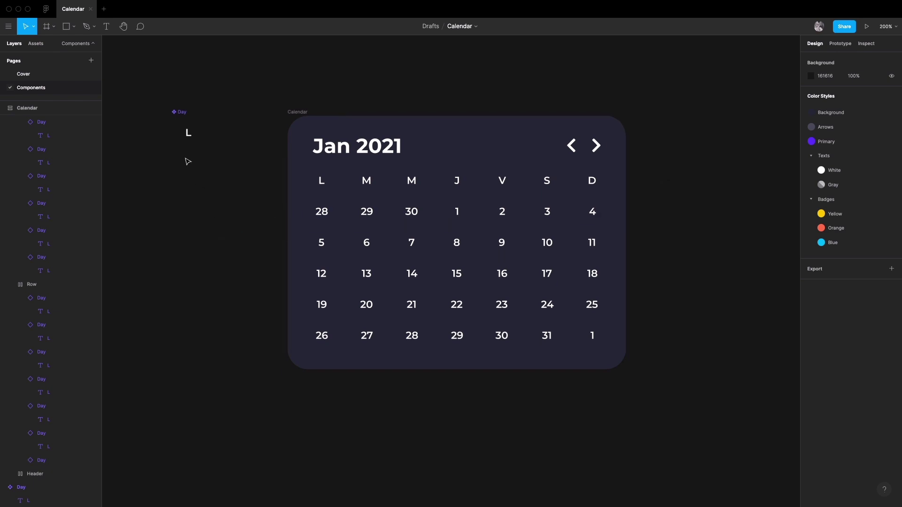
left_click(183, 115)
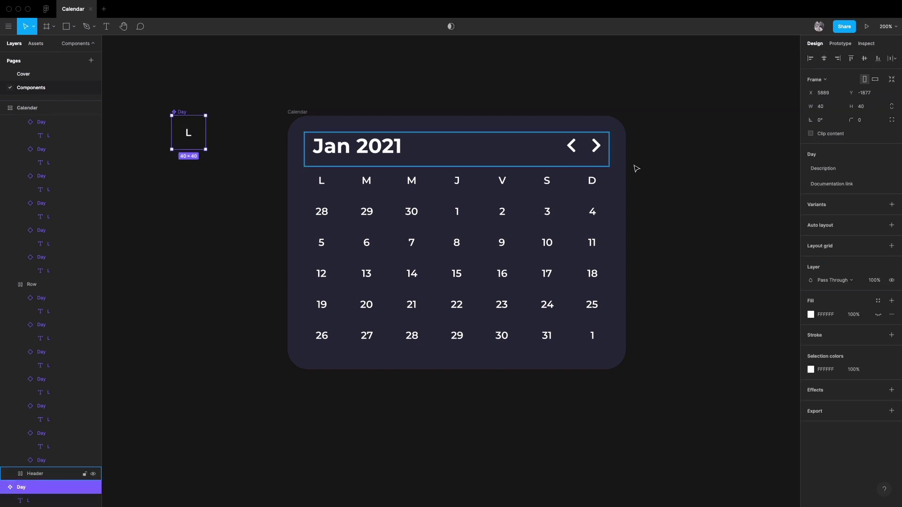
left_click(892, 204)
left_click_drag(166, 97, 181, 114)
key("Escape")
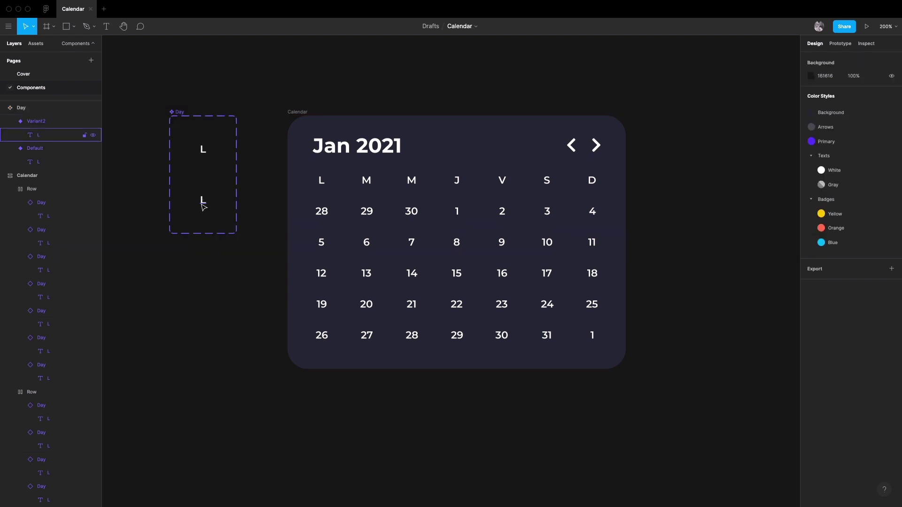
Apply the Gray text color style to the letter in the Day component's second variant
left_click(203, 204)
left_click(878, 308)
left_click(833, 386)
left_click(276, 315)
Rename the Day component set's variant property as White
left_click(193, 116)
left_click(831, 218)
double_click(831, 218)
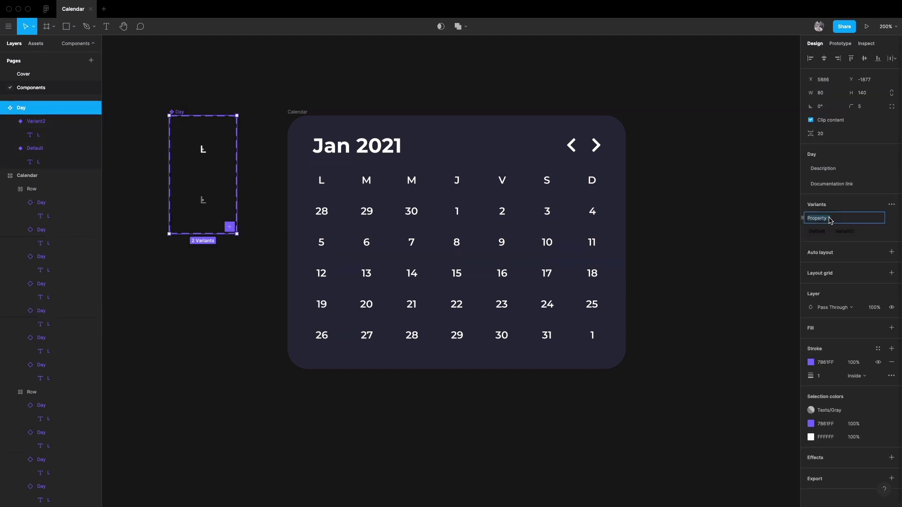
type("White")
key("Return")
Set the White property to yes on the white Day variant and to no on the gray one
left_click(194, 149)
left_click(852, 189)
type("y")
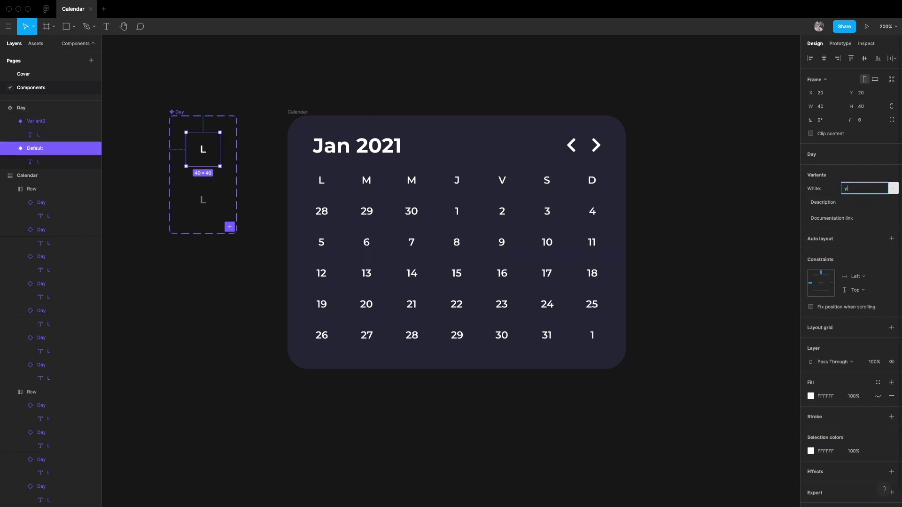
type("es")
key("Return")
left_click(211, 200)
left_click(862, 189)
type("no2")
key("Return")
left_click(260, 246)
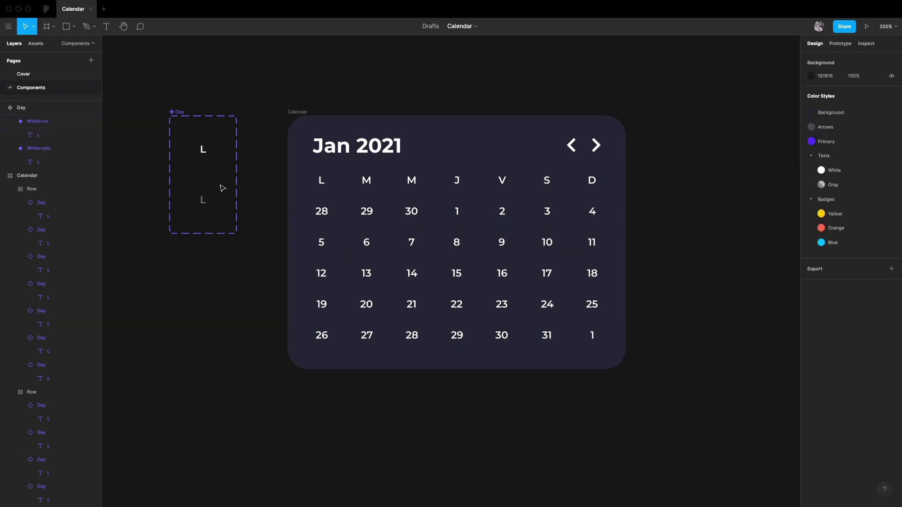
left_click(209, 153)
left_click(209, 198)
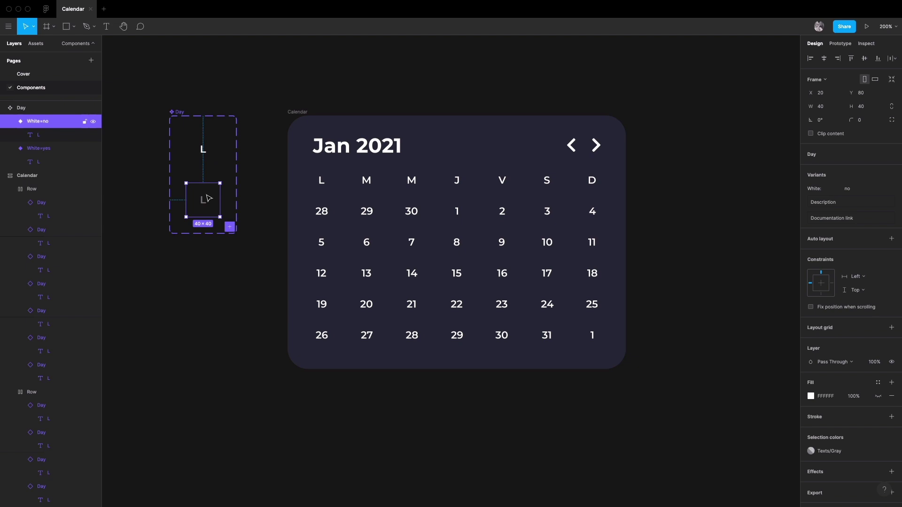
Turn off the White property for all seven Day instances in the weekday row
left_click(322, 181)
left_click(367, 181, "shift")
left_click(411, 180, "shift")
left_click(457, 180, "shift")
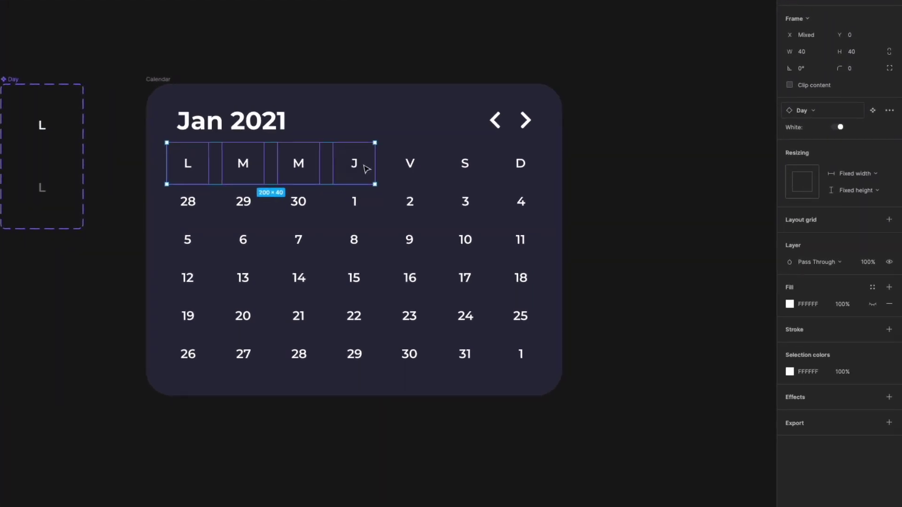
left_click(502, 180, "shift")
left_click(444, 163, "shift")
left_click(494, 161, "shift")
left_click(835, 121)
left_click(835, 122)
left_click(835, 121)
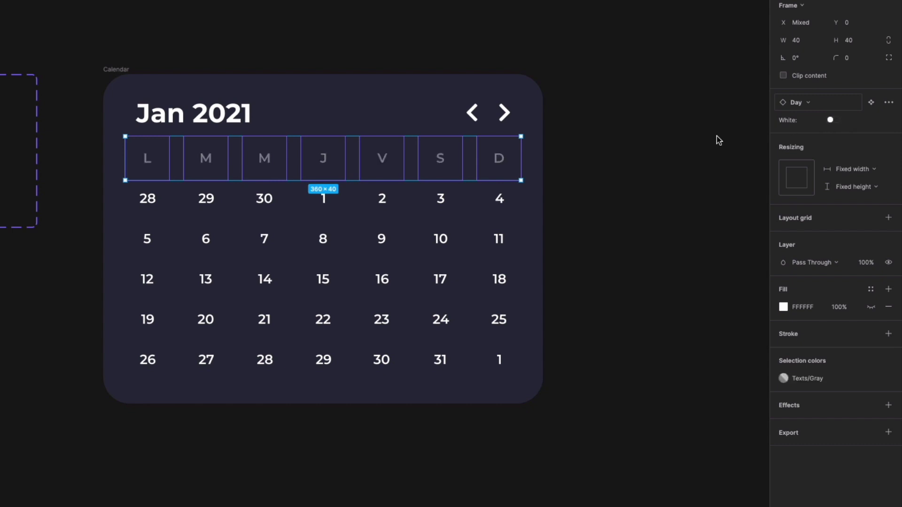
key("Escape")
Turn off White for dates 28, 29 and 30 in the first date row and the 1 ending the last row
left_click(148, 199, "ctrl")
left_click(206, 199, "shift")
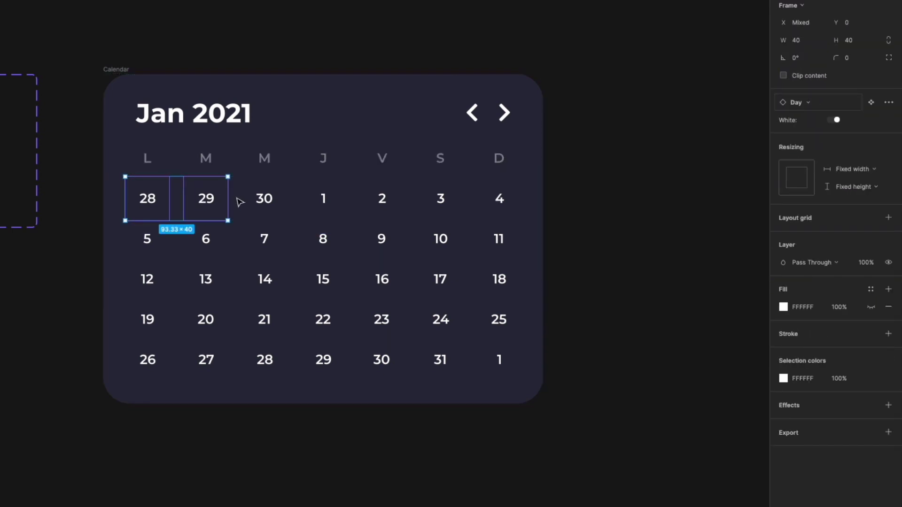
left_click(264, 198, "shift")
left_click(834, 121)
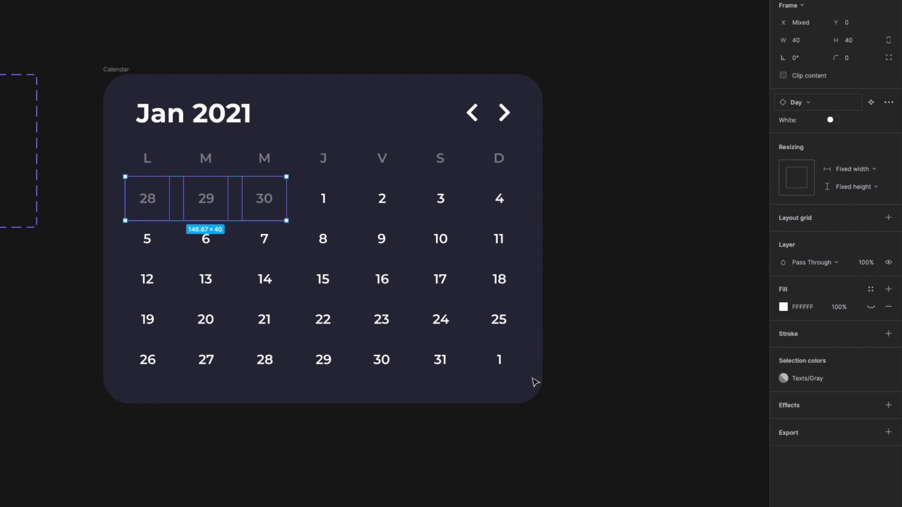
left_click(511, 366, "ctrl")
left_click(835, 121)
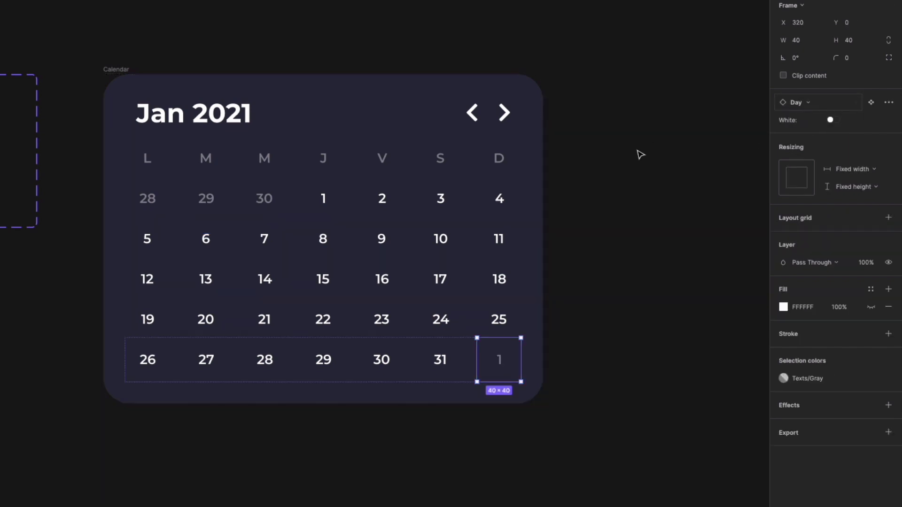
left_click(626, 157)
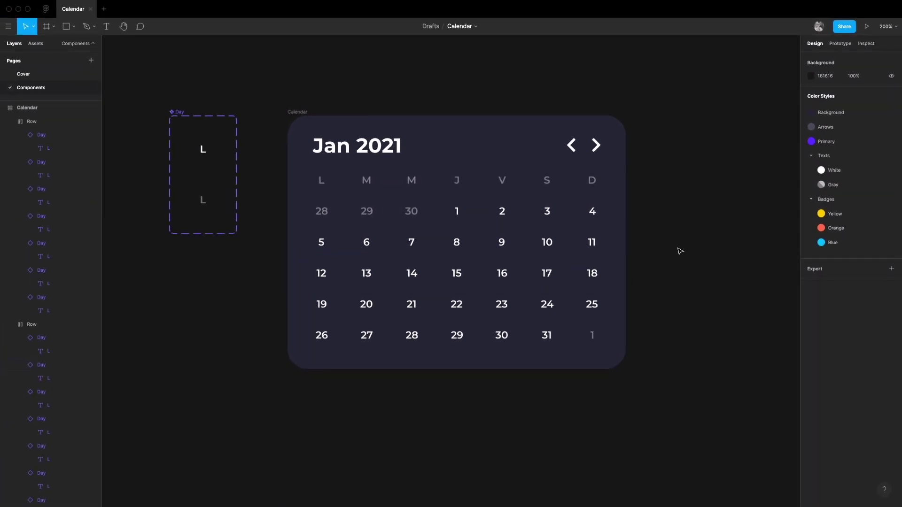
Add a third variant to the Day component set with its White property set to yes
left_click(202, 200)
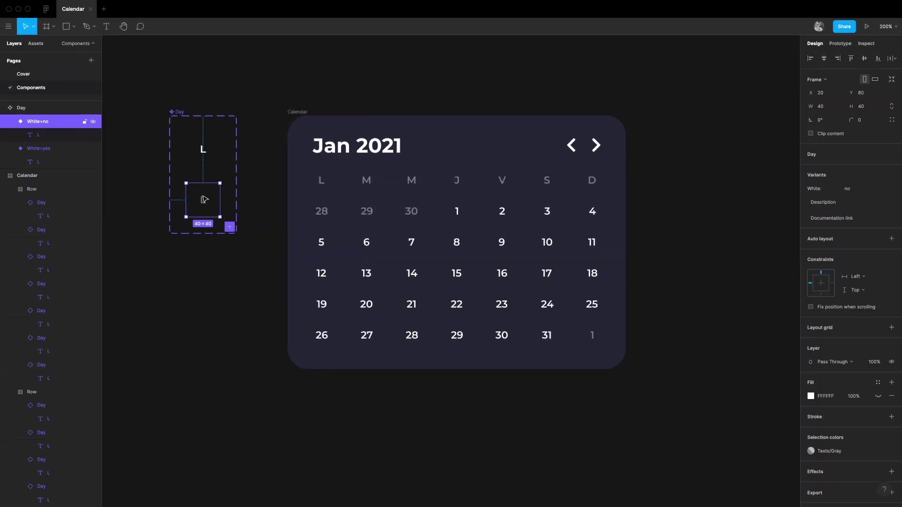
left_click(205, 158)
left_click(230, 227)
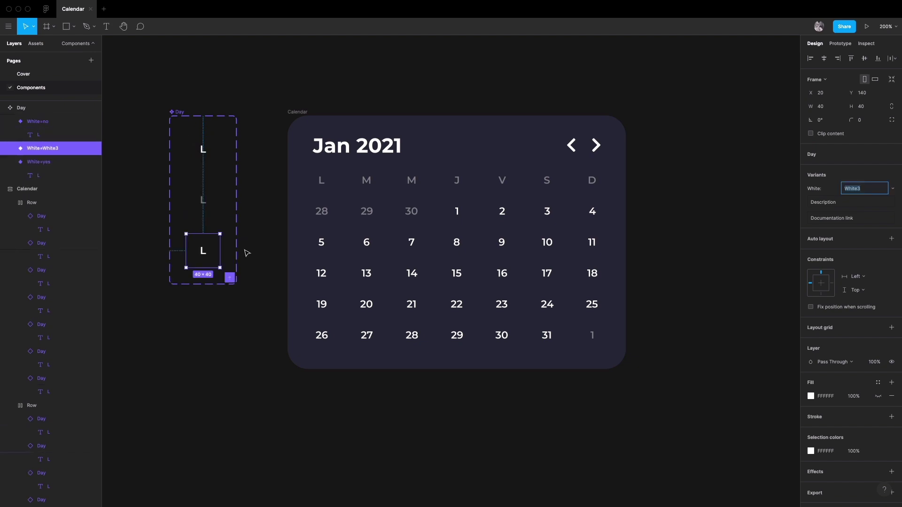
type("yes")
Draw a 36 × 36 circle centered in the third Day variant and place it behind the letter
scroll(202, 250, "up", 5)
left_click(202, 251)
key("o")
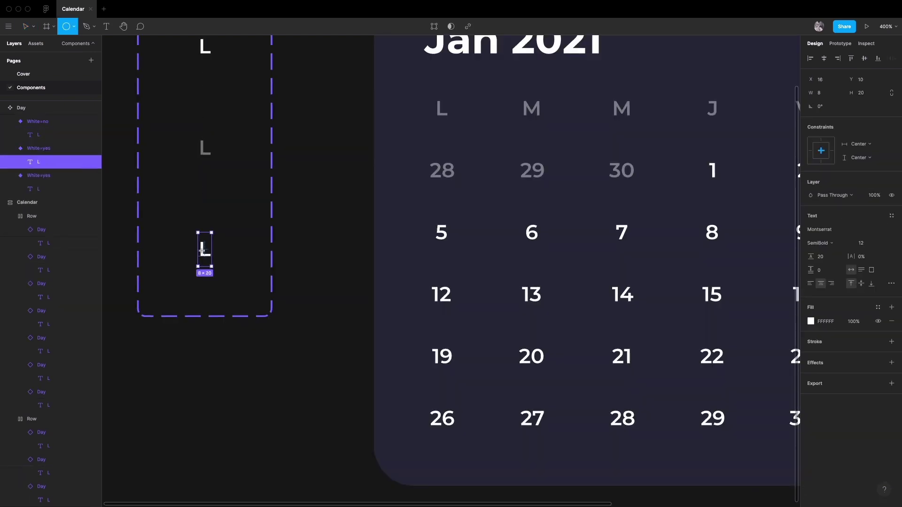
left_click_drag(201, 249, 223, 282)
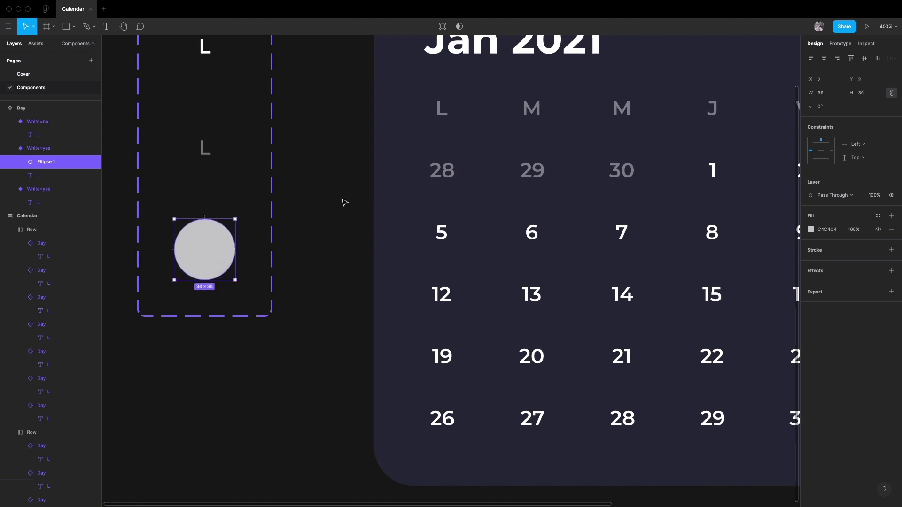
left_click_drag(52, 163, 57, 185)
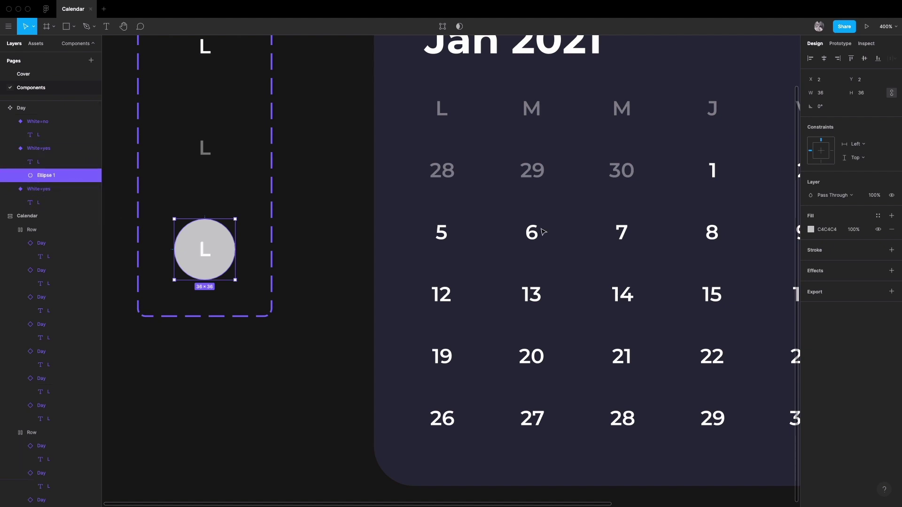
Fill the circle in the third Day variant with the Primary color style
left_click(877, 216)
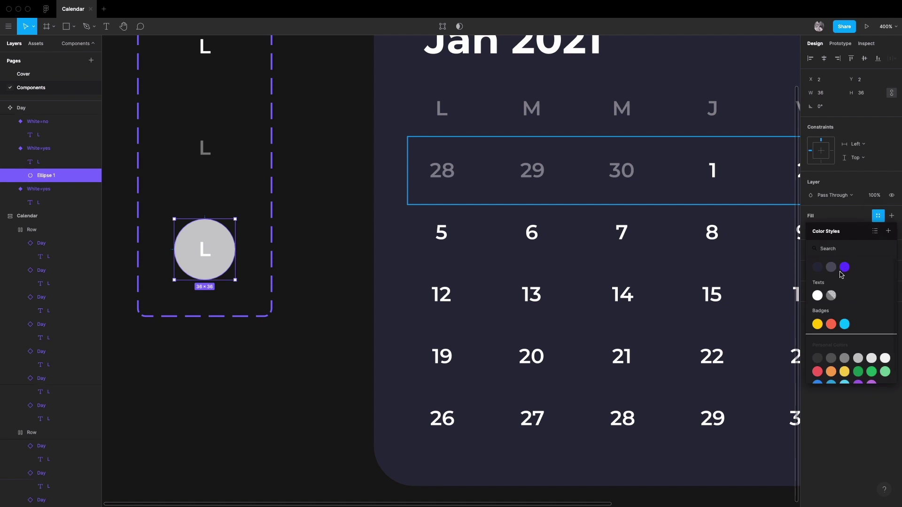
left_click(844, 268)
left_click(329, 236)
scroll(289, 188, "down", 3)
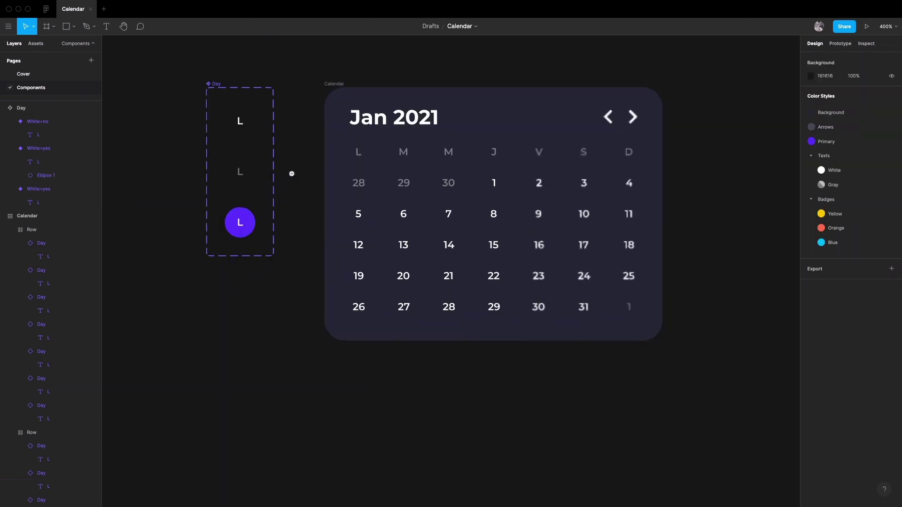
Add a second variant property named CurrentDay to the Day component set
scroll(287, 160, "up", 1)
left_click(201, 106)
left_click(202, 107)
left_click(892, 204)
left_click(875, 232)
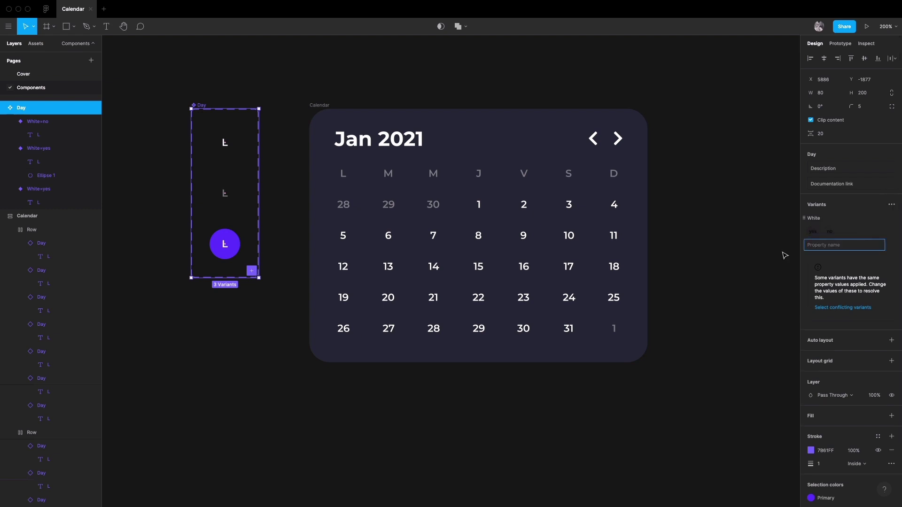
type("CurrentDay")
key("Return")
Set CurrentDay to no on the two Day variants without a circle and to yes on the circled one
left_click_drag(247, 181, 206, 123)
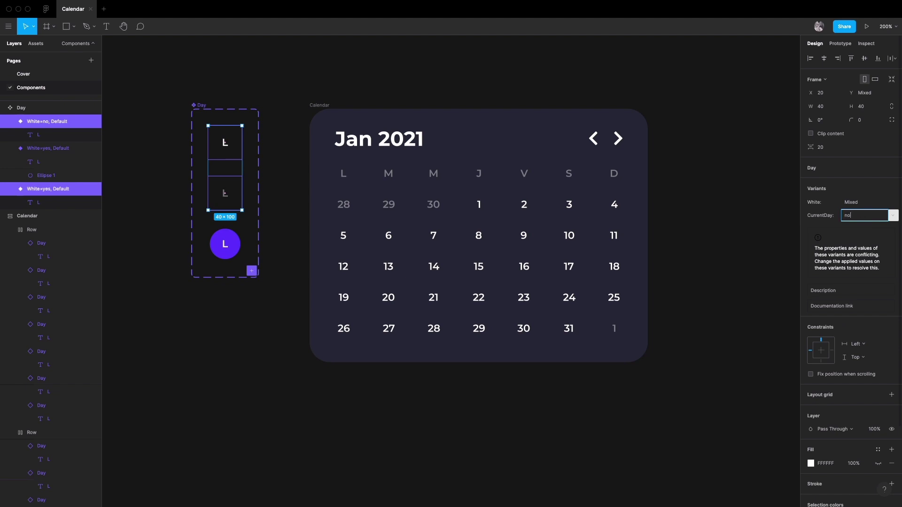
key("Return")
left_click(225, 244)
left_click(853, 202)
type("yes")
key("Return")
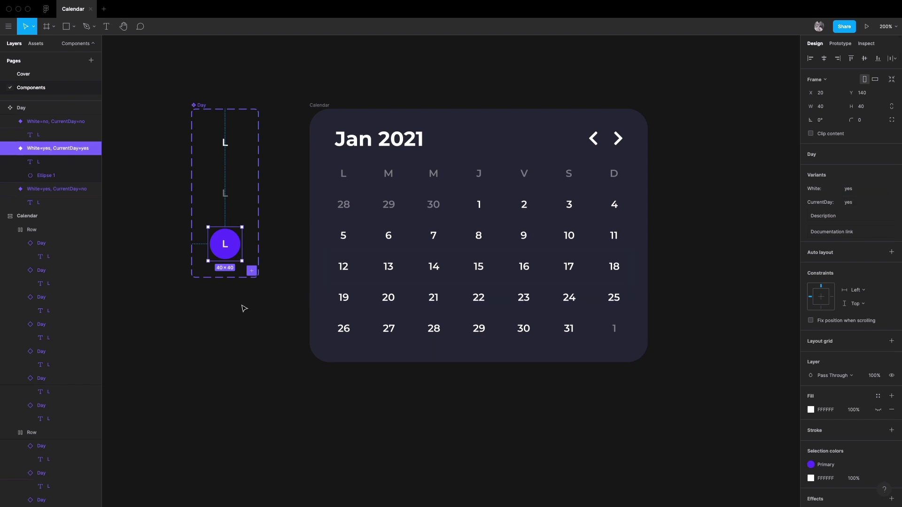
left_click(232, 340)
Turn on the CurrentDay property for the 14 in the calendar
double_click(433, 266)
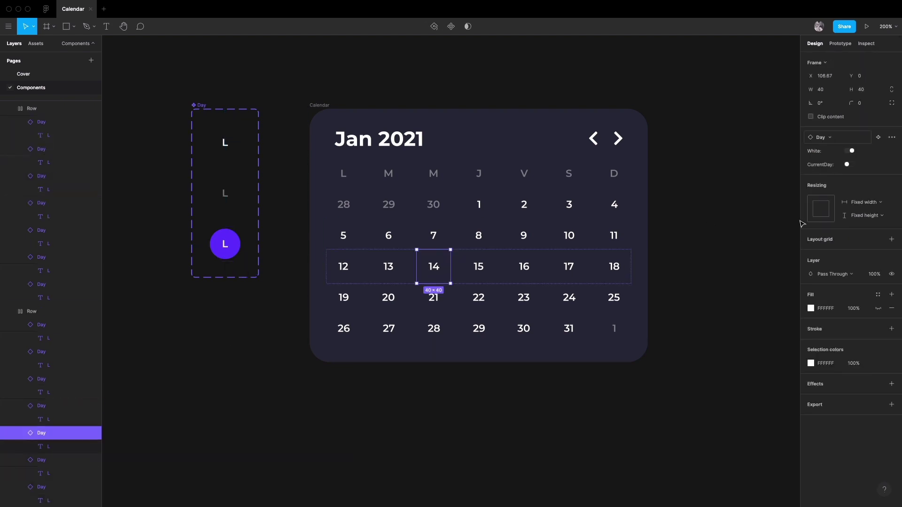
left_click(846, 165)
left_click(715, 198)
left_click_drag(714, 197, 663, 179)
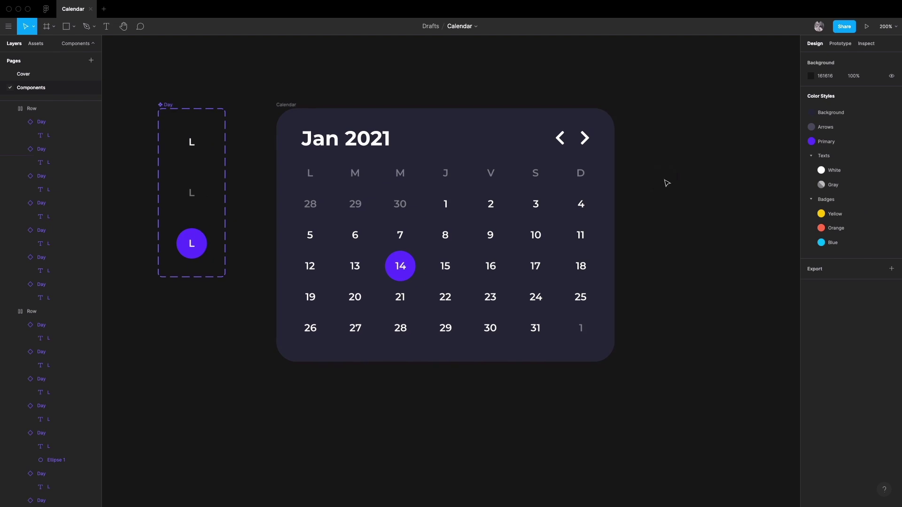
left_click_drag(665, 183, 665, 174)
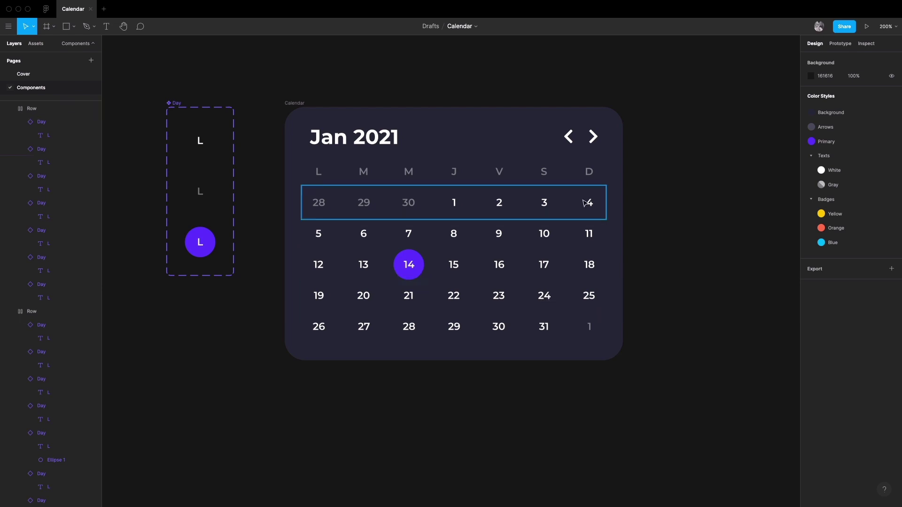
Draw a 5 × 5 circle on the empty canvas below the calendar and wrap it in an auto layout frame
scroll(658, 263, "down", 5)
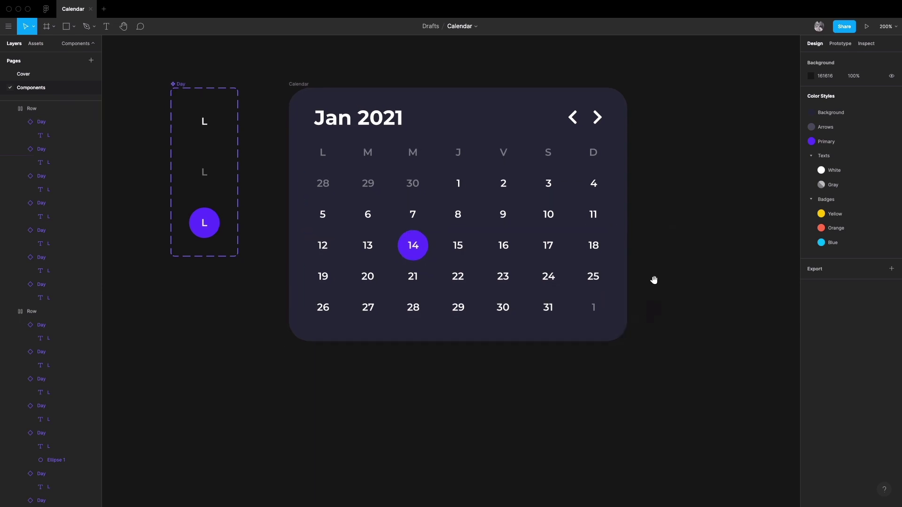
scroll(376, 290, "up", 5)
mouse_move(336, 308)
left_mouse_down()
mouse_move(346, 236)
mouse_move(340, 217)
mouse_move(331, 241)
mouse_move(304, 243)
left_mouse_up()
key("o")
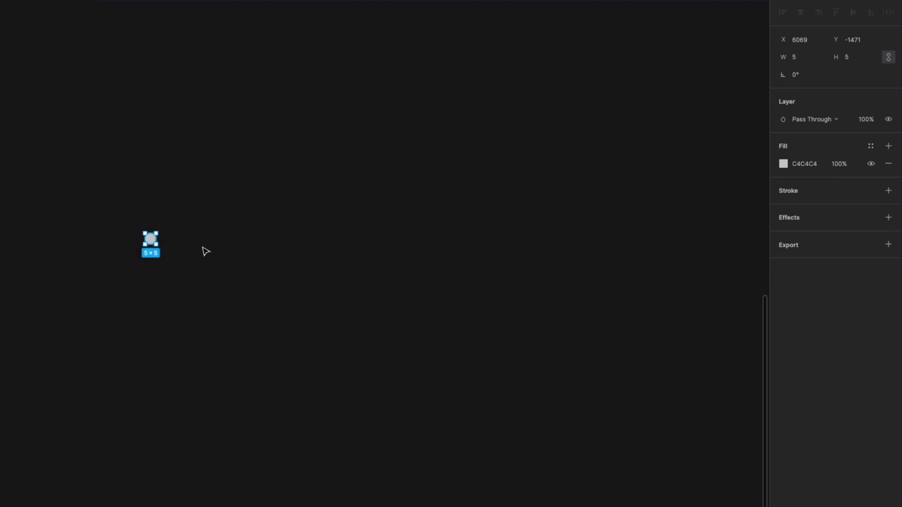
key("shift+a")
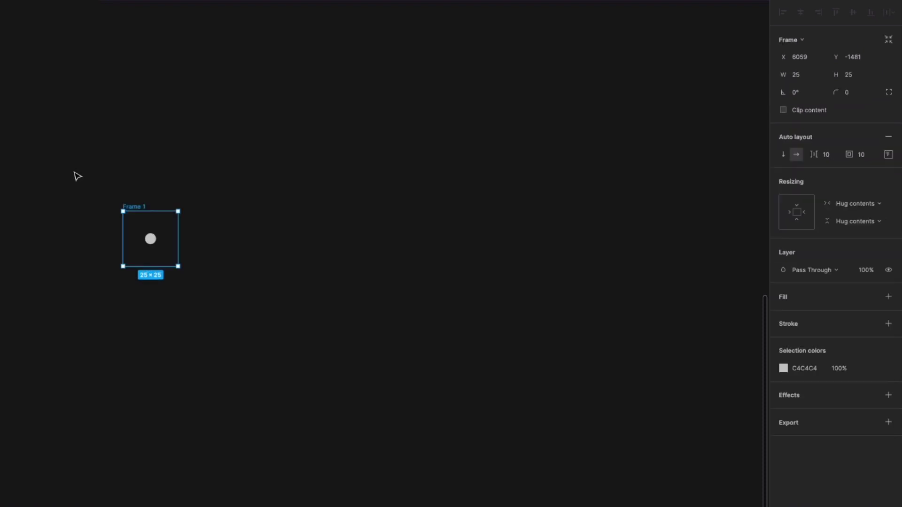
Fill the small circle with the Yellow badge color style
left_click(151, 239)
left_click(871, 195)
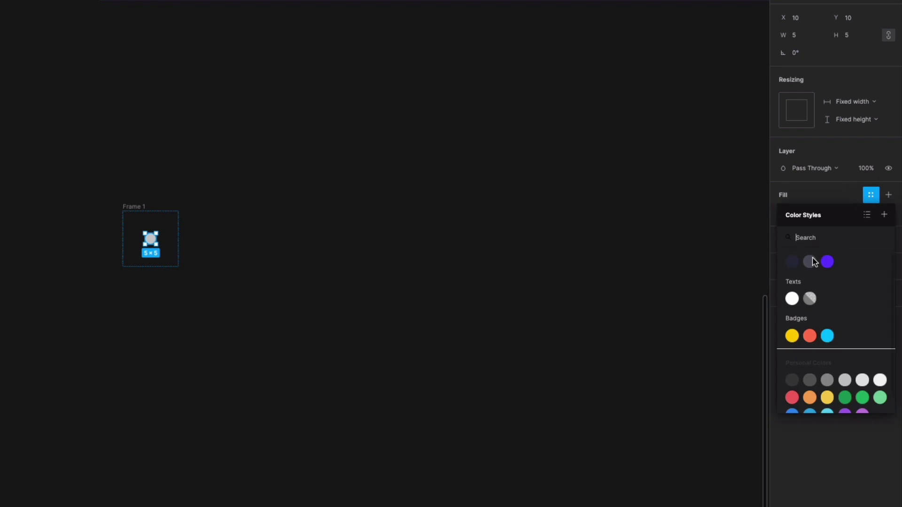
left_click(792, 335)
Duplicate the yellow dot twice and apply the Orange and Blue badge styles to the second and third dots
key("ctrl+d")
key("ctrl+d")
left_click(184, 240)
left_click(796, 196)
left_click(808, 330)
left_click(220, 242)
left_click(793, 196)
left_click(827, 329)
left_click(683, 327)
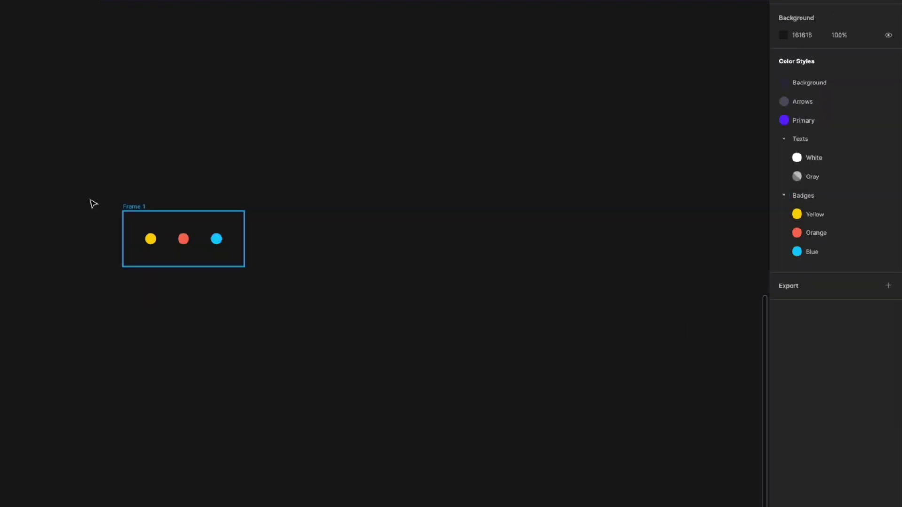
Set the dots frame's auto layout item spacing to 2 and padding to 2
left_click(133, 207)
left_click(829, 154)
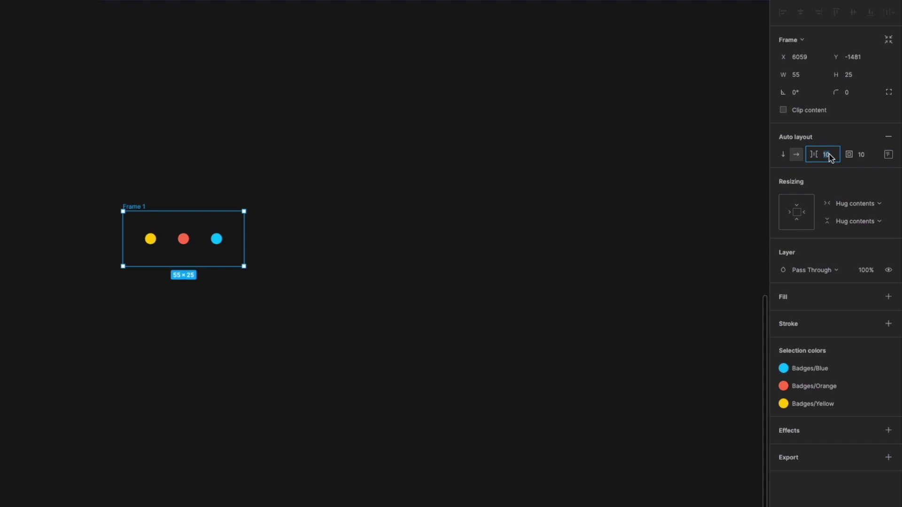
type("2")
key("Return")
left_click(862, 154)
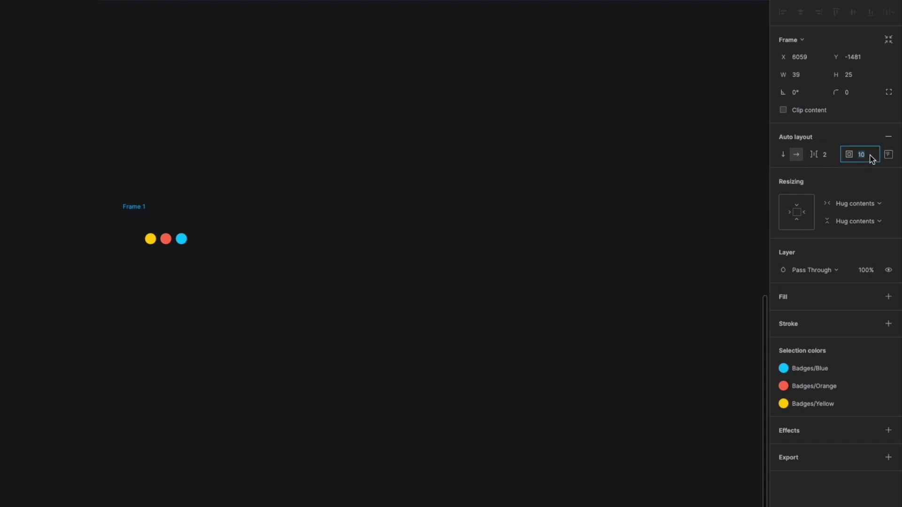
type("0")
key("Return")
left_click(178, 202)
Rename the dots frame as Events and turn it into a component
left_click(140, 207)
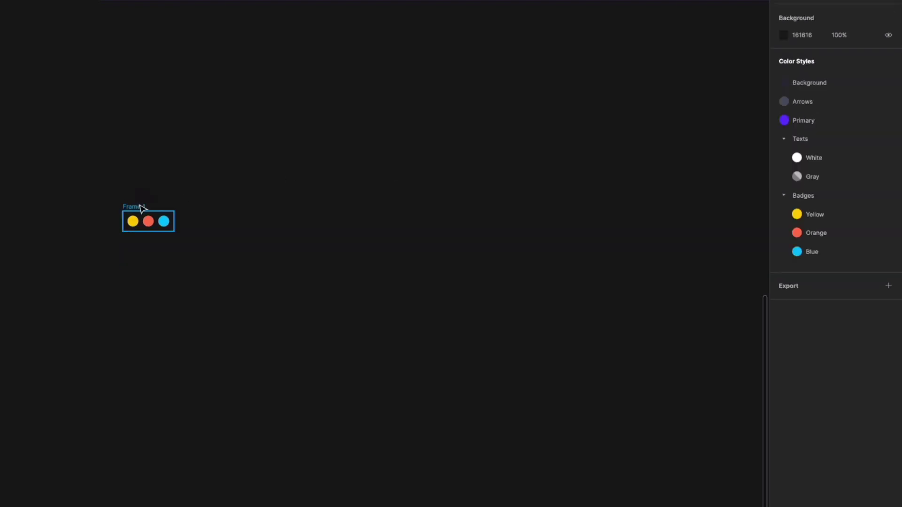
double_click(61, 108)
type("Eve")
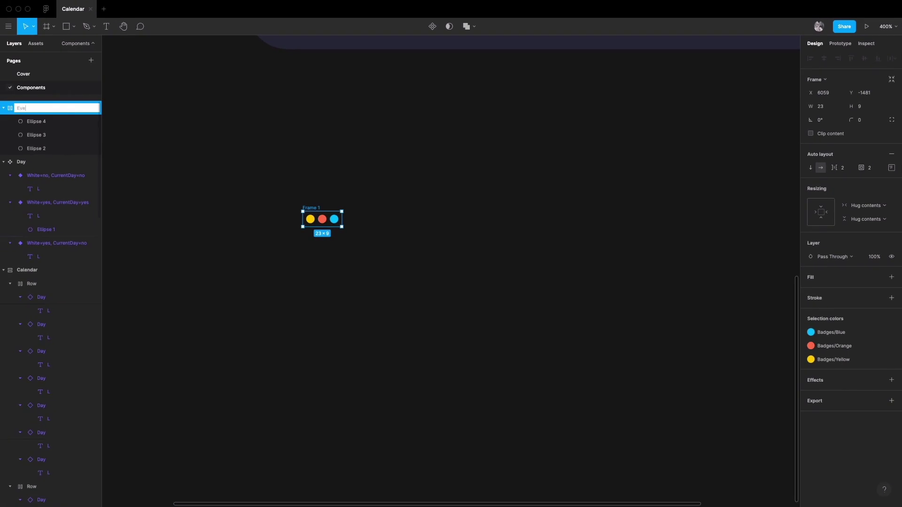
type("nts")
key("Return")
left_click(432, 26)
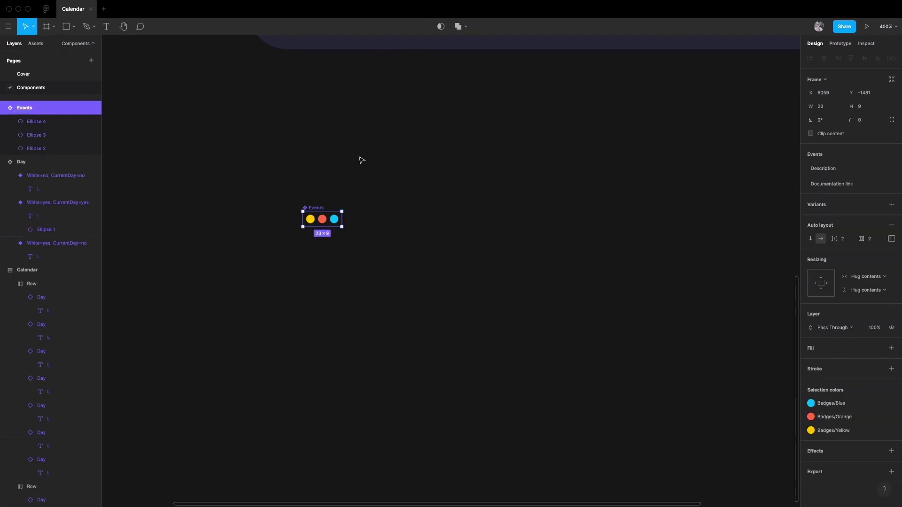
Move the Events component from below the calendar to the empty area left of the Day component set
left_click(362, 161)
key("shift+0")
left_click_drag(221, 114, 439, 261)
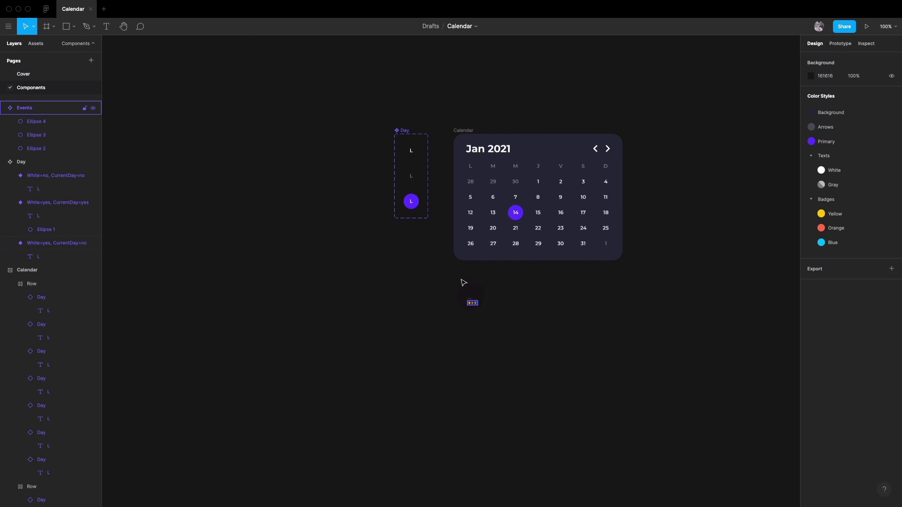
left_click_drag(469, 302, 359, 142)
scroll(361, 142, "up", 5)
scroll(399, 131, "up", 2)
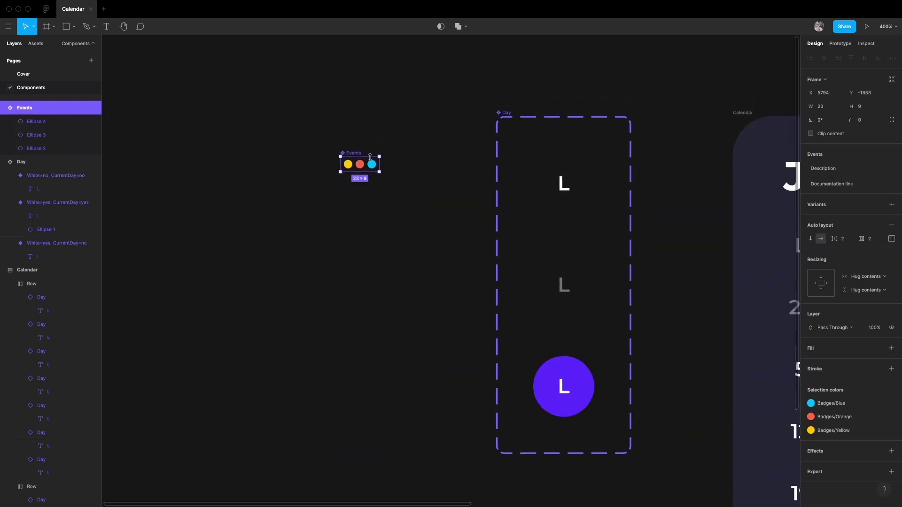
Add two more variants to the Events component and align the set with the top of the Day set
left_click(891, 204)
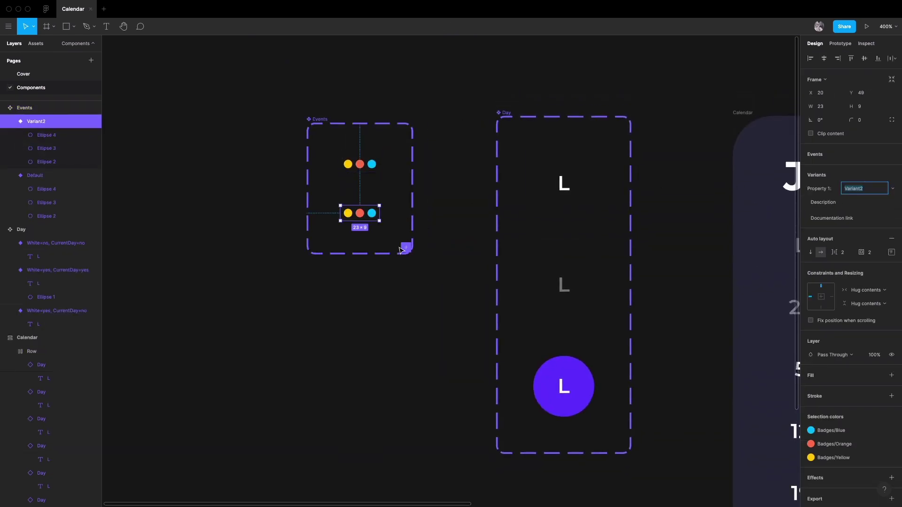
left_click(406, 245)
left_click_drag(315, 120, 337, 112)
Set the constraints of all three Events variants to center, both horizontally and vertically
left_click(395, 160)
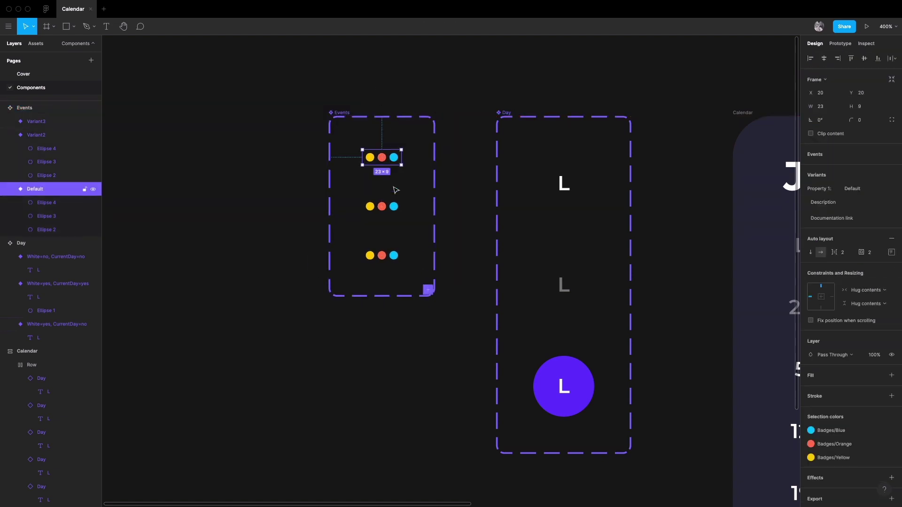
left_click(391, 207, "shift")
left_click(389, 258, "shift")
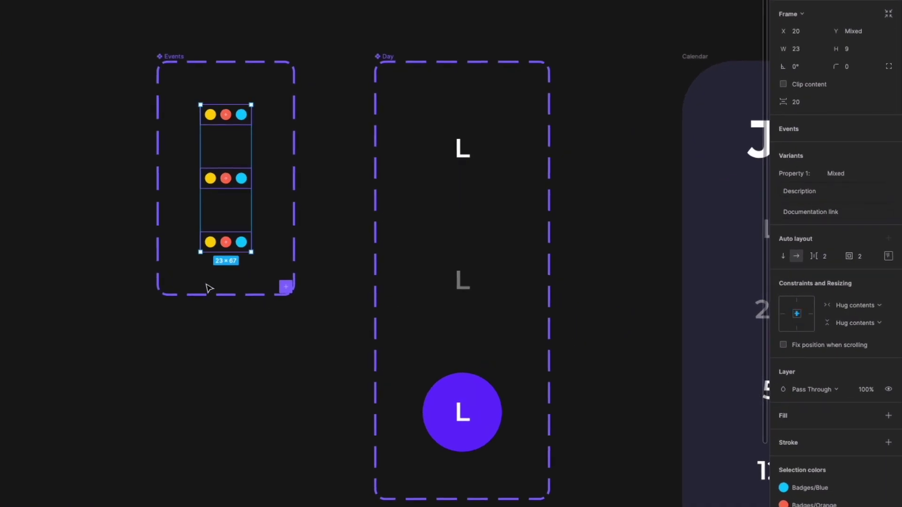
left_click(315, 118)
Hide the orange and blue dots in the first Events variant and the blue dot in the second
double_click(241, 116)
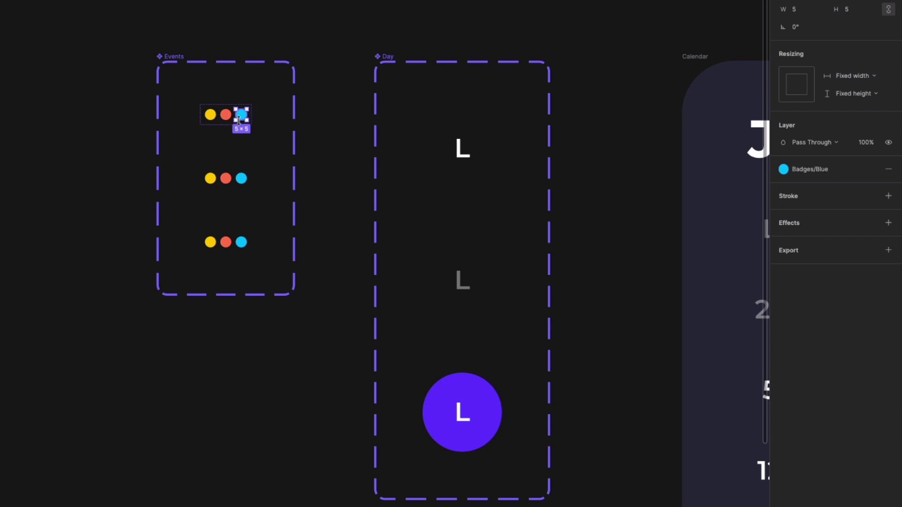
left_click(228, 120, "shift")
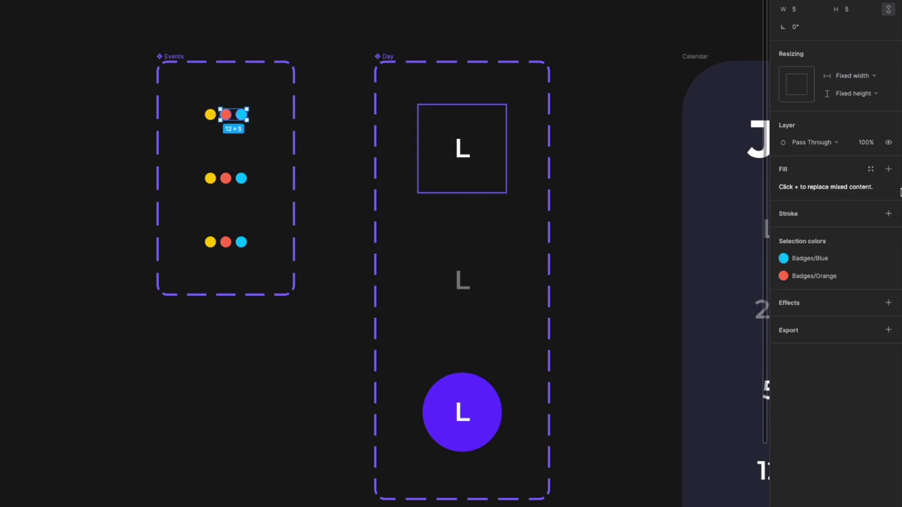
left_click(888, 142)
left_click(242, 180)
double_click(242, 179)
left_click(889, 145)
left_click(353, 253)
left_click_drag(352, 256, 329, 250)
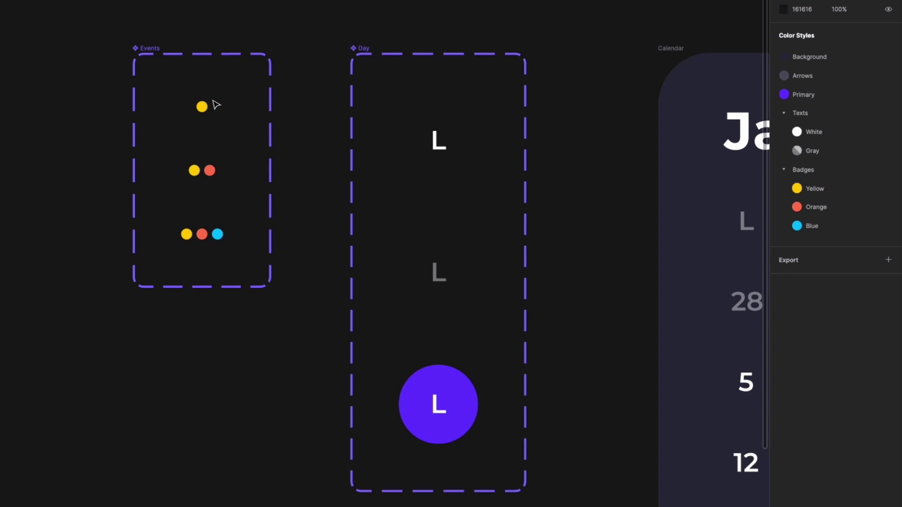
Rename the Events set's variant property from Property 1 to Number
left_click(146, 49)
left_click(806, 200)
left_click(807, 201)
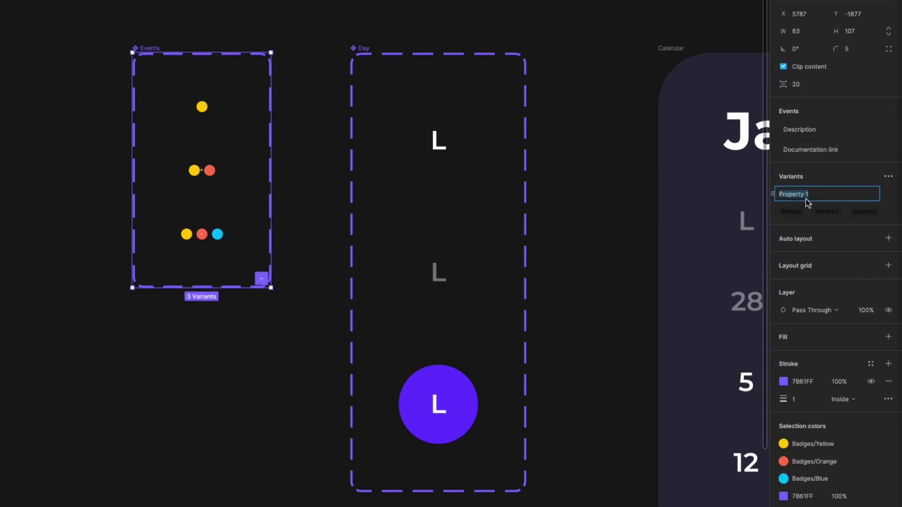
type("Number")
key("Return")
Set the Number value to 1, 2 and 3 for the one-dot, two-dot and three-dot Events variants respectively
left_click(202, 107)
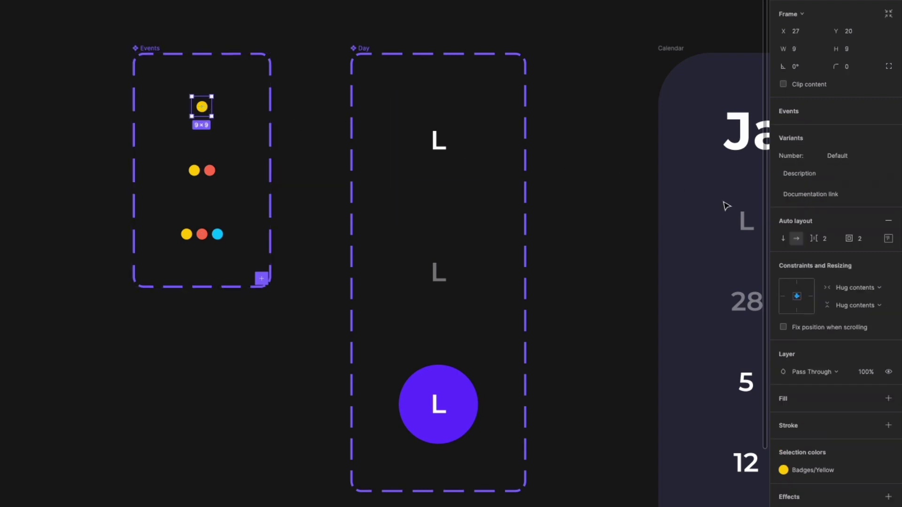
left_click(852, 158)
type("1")
key("Return")
left_click(213, 171)
left_click(850, 158)
type("2")
key("Return")
left_click(216, 233)
left_click(859, 158)
type("3")
key("Return")
left_click(265, 374)
Place an Events instance below its component set and switch its Number through 2 and 1, ending on 3
left_click_drag(211, 242, 212, 365)
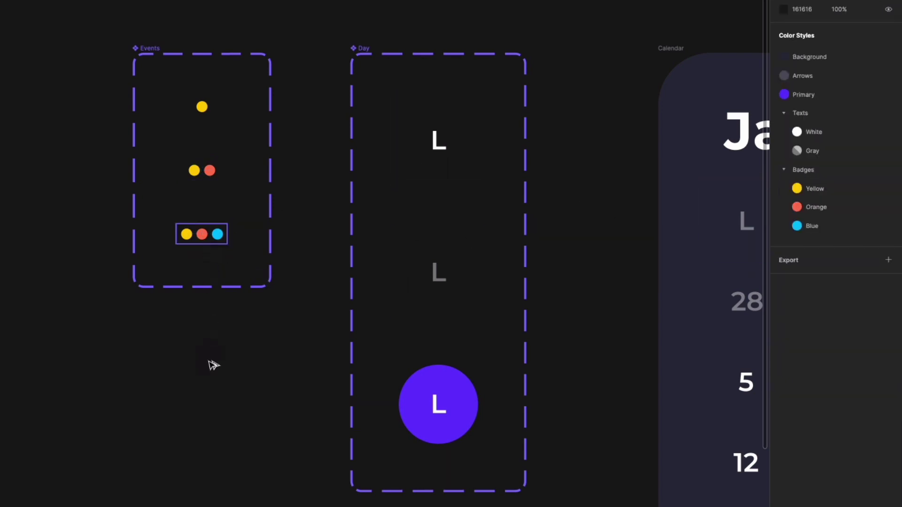
left_click(238, 353)
left_click(832, 129)
left_click(853, 117)
left_click(852, 133)
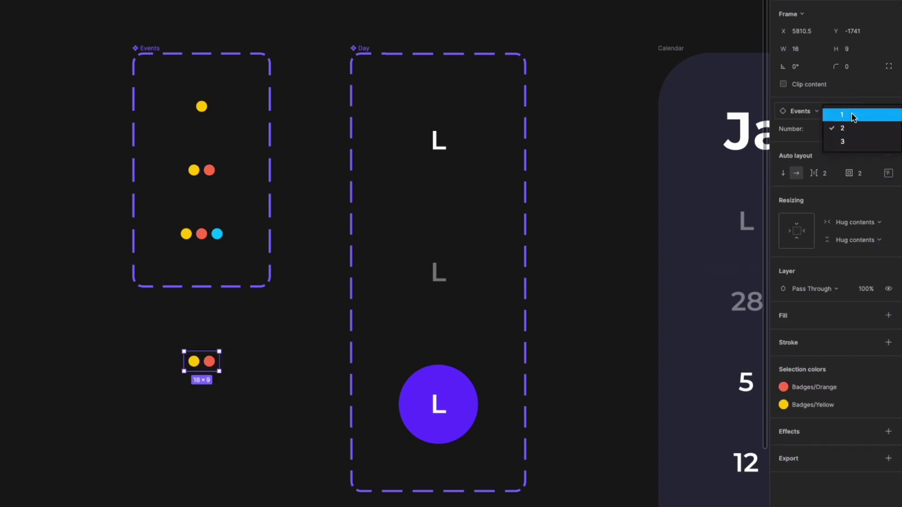
left_click(853, 117)
left_click(853, 135)
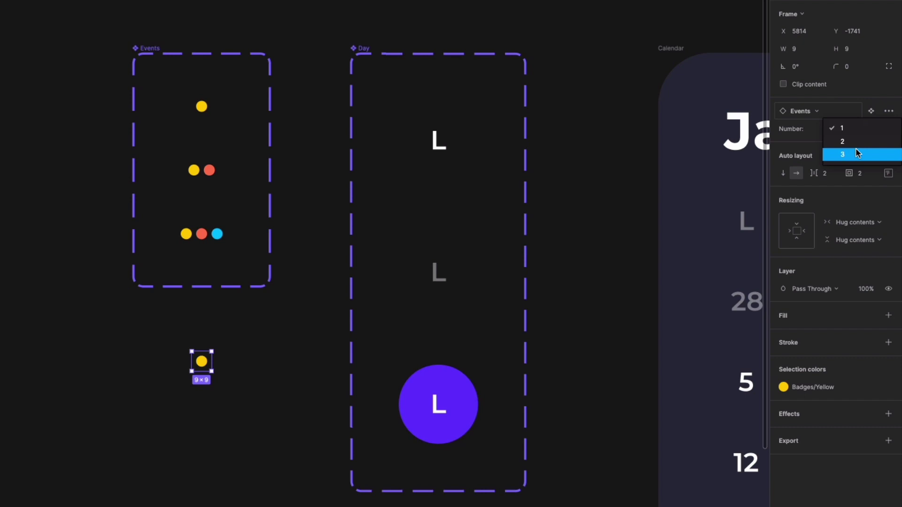
left_click(856, 150)
left_click(232, 423)
Duplicate the purple current-day variant within the Day component set
left_click_drag(262, 388, 222, 290)
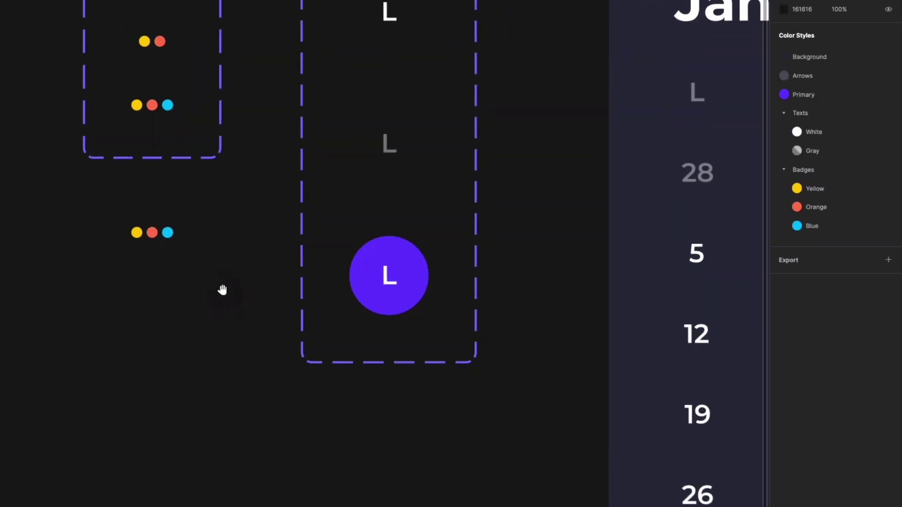
left_click(417, 265)
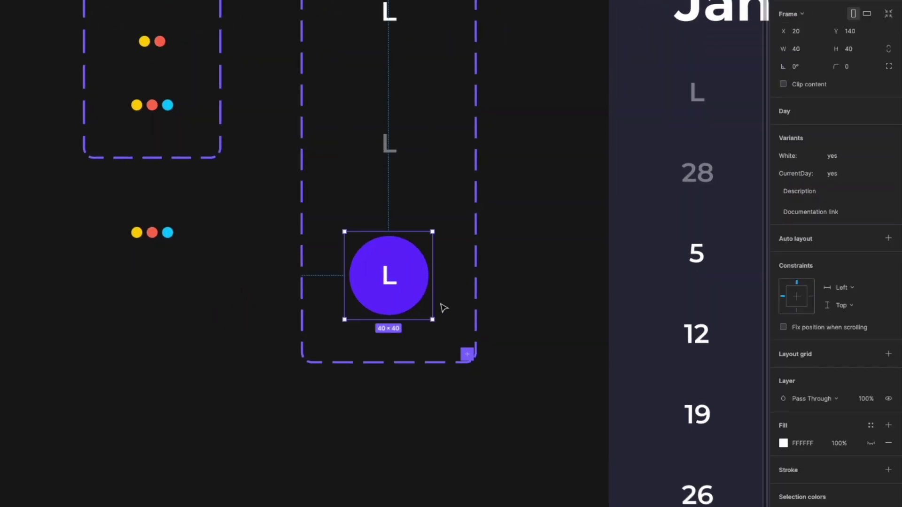
key("ctrl+d")
Transfer the three-dot Events instance from the canvas into the duplicated Day variant, placing it just below the letter L
left_click(162, 280)
left_click_drag(157, 242, 388, 437)
key("Delete")
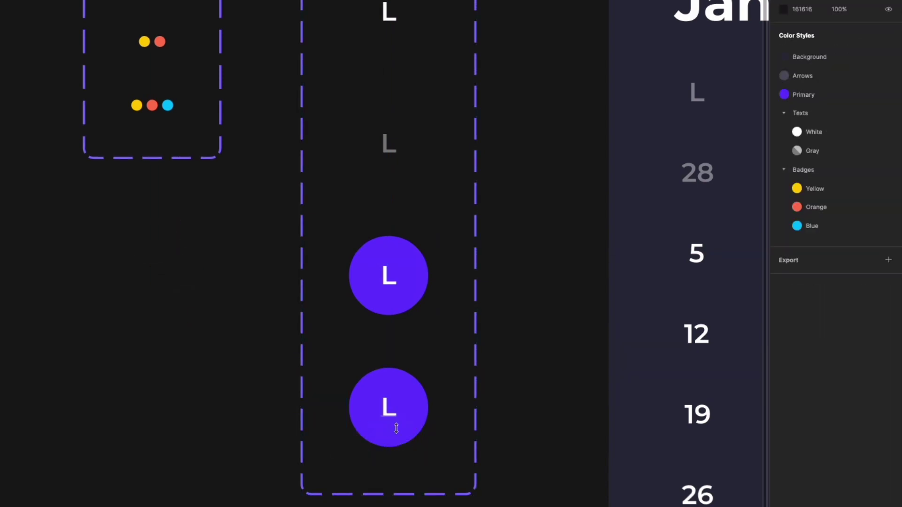
double_click(397, 428)
scroll(397, 429, "up", 3)
scroll(377, 324, "down", 4)
left_click(358, 317)
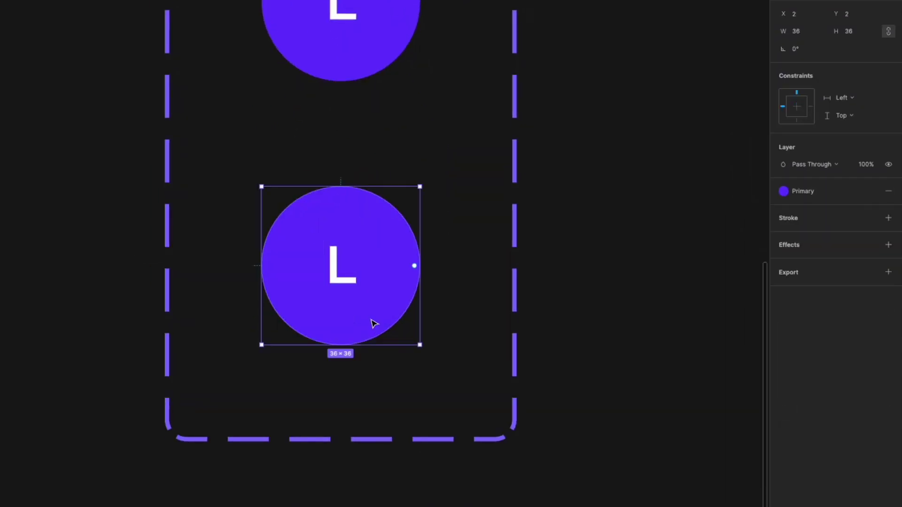
double_click(342, 281)
key("ctrl+v")
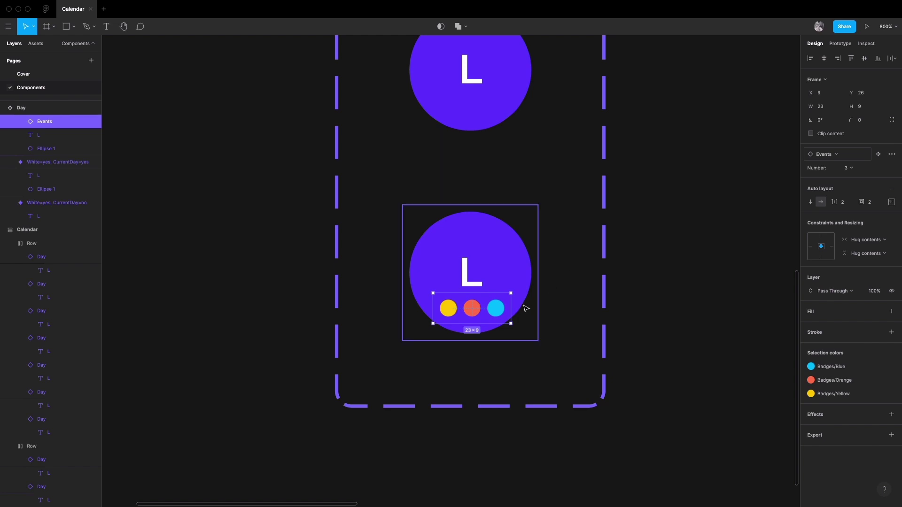
Delete the purple circle from the Day variant that contains the dots
left_click(669, 297)
double_click(527, 272)
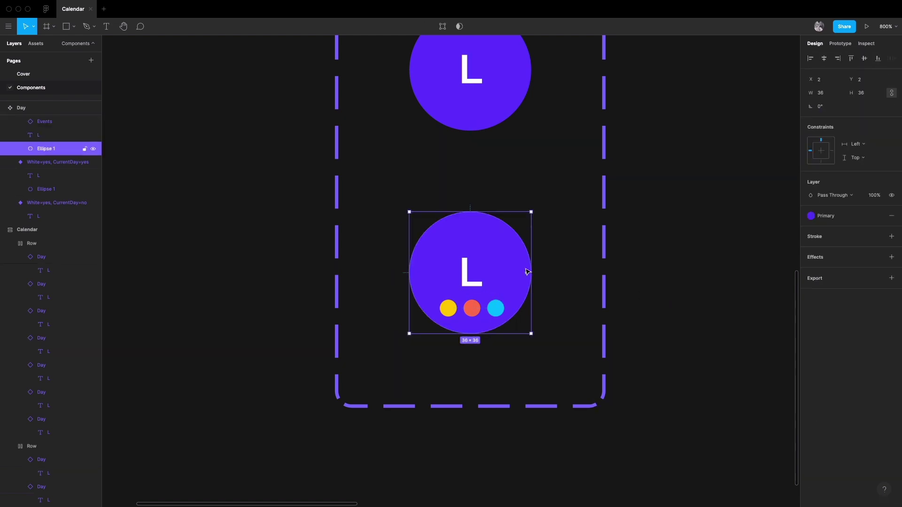
key("Delete")
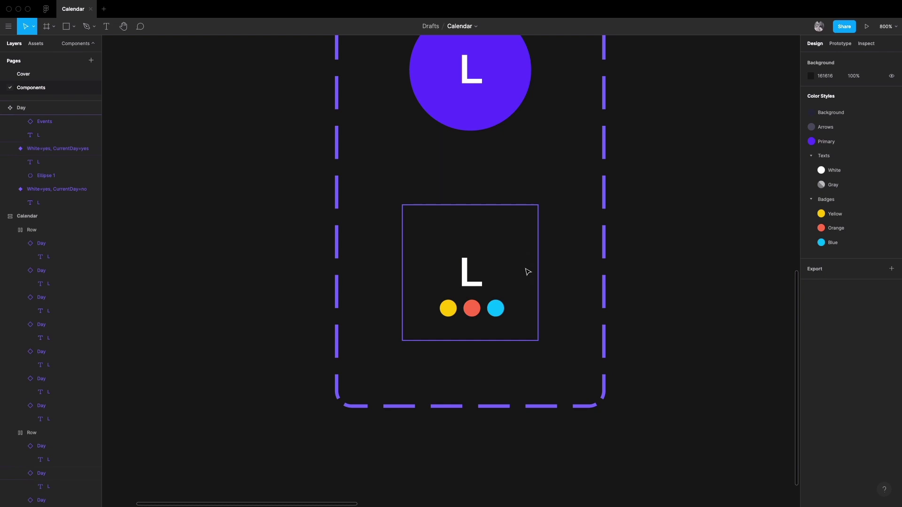
Set the CurrentDay property of the dotted Day variant to no
left_click(478, 307)
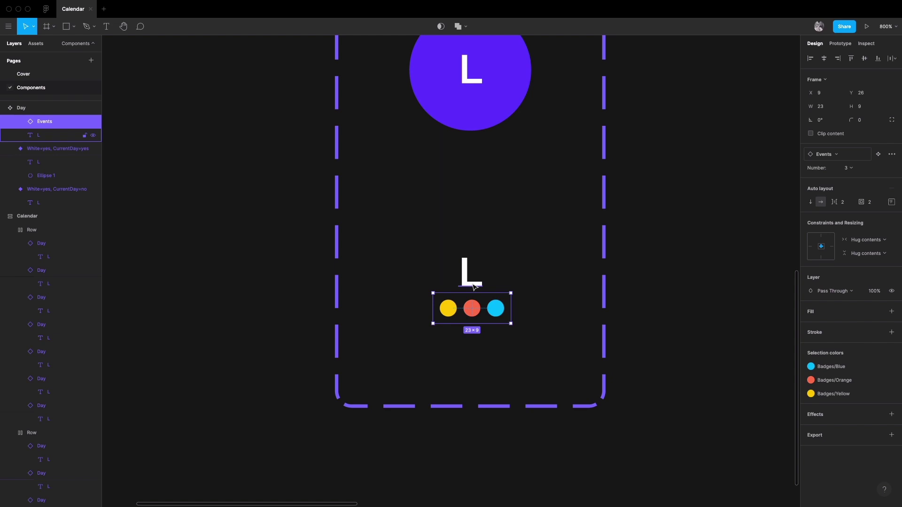
left_click(503, 283)
left_click(867, 217)
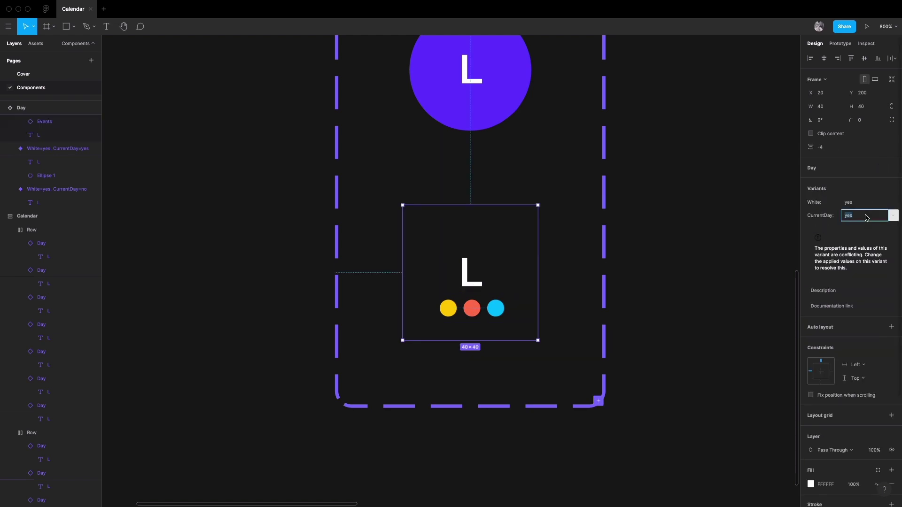
key("Return")
left_click(723, 232)
left_click(503, 264)
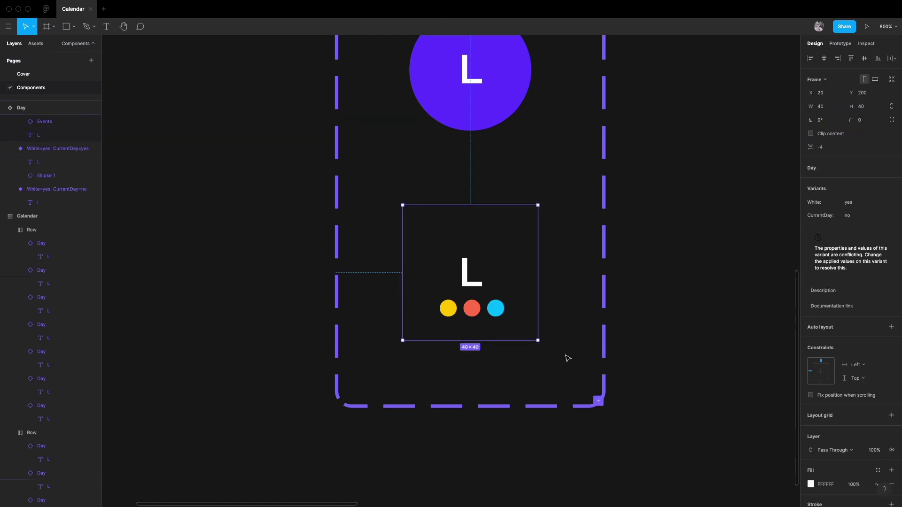
left_click(608, 411)
Add two more copies of the dotted variant to the Day component set
scroll(586, 347, "down", 5)
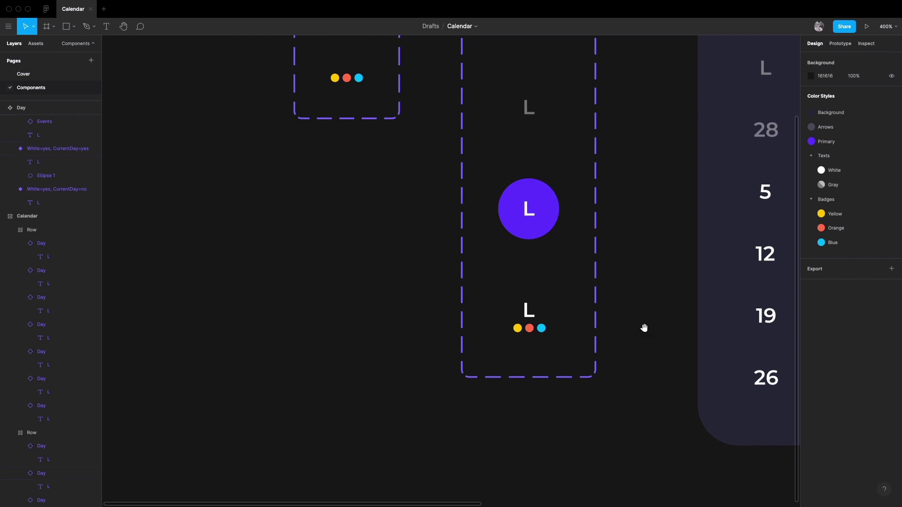
scroll(644, 326, "down", 3)
scroll(644, 326, "right", 2)
left_click(514, 272)
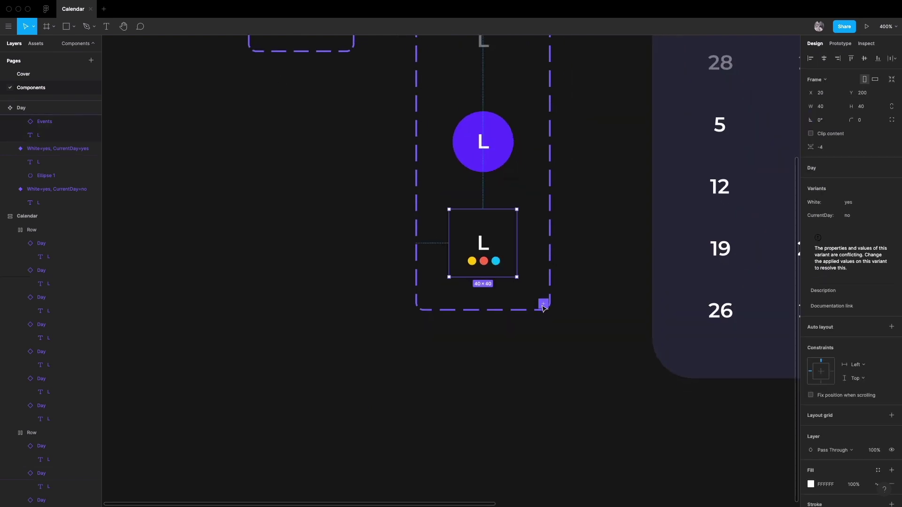
left_click(543, 304)
left_click(544, 405)
left_click(566, 329)
Set the Events instance's Number to 1 in the first dotted Day variant and to 2 in the second
scroll(588, 326, "down", 4)
left_click_drag(599, 326, 461, 308)
left_click(378, 269)
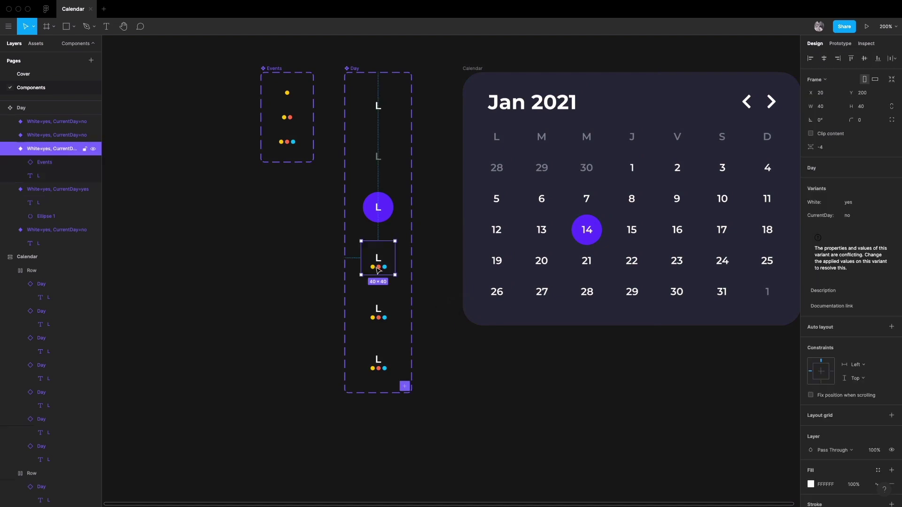
double_click(378, 267)
left_click(857, 169)
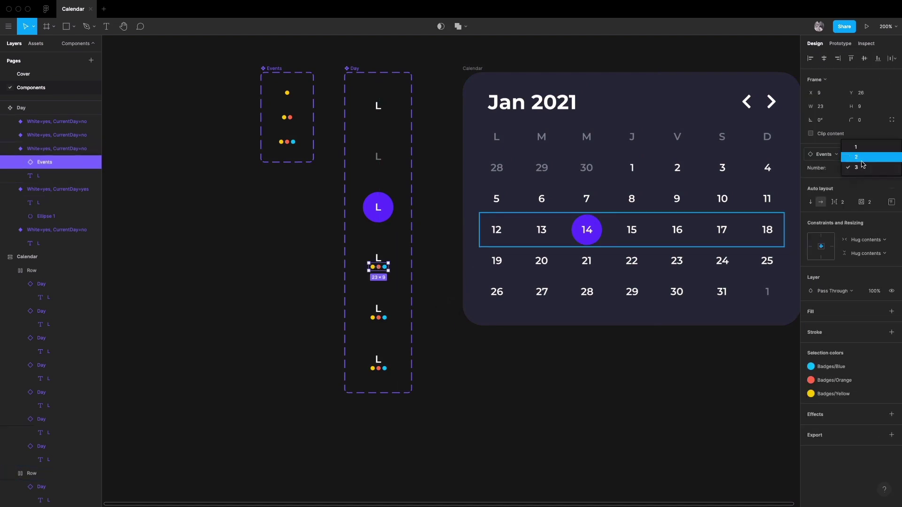
left_click(856, 147)
left_click(387, 319)
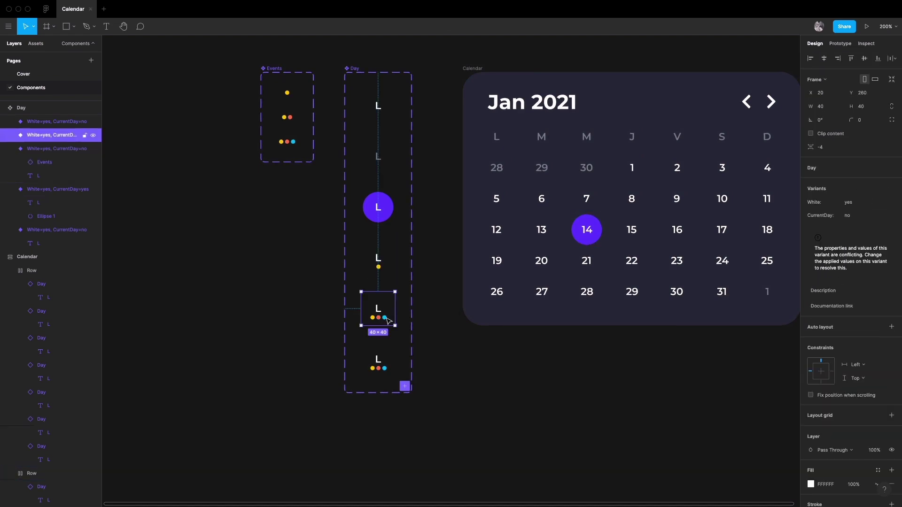
left_click(385, 319)
left_click(856, 168)
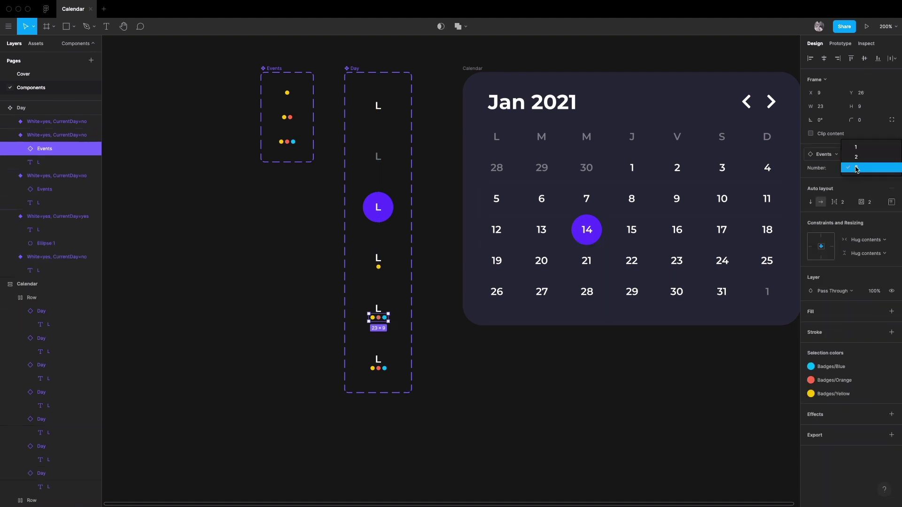
left_click(856, 158)
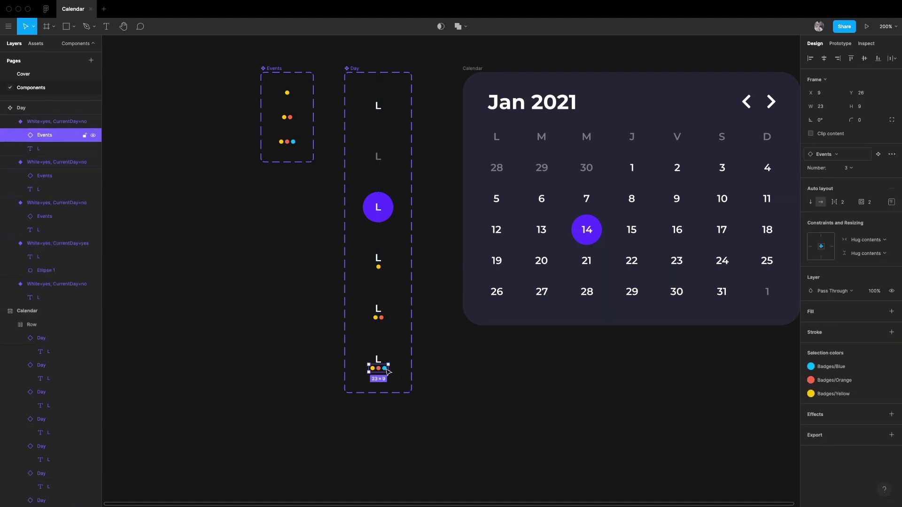
left_click(416, 327)
Add a new variant property named Events to the Day component set
left_click(386, 275)
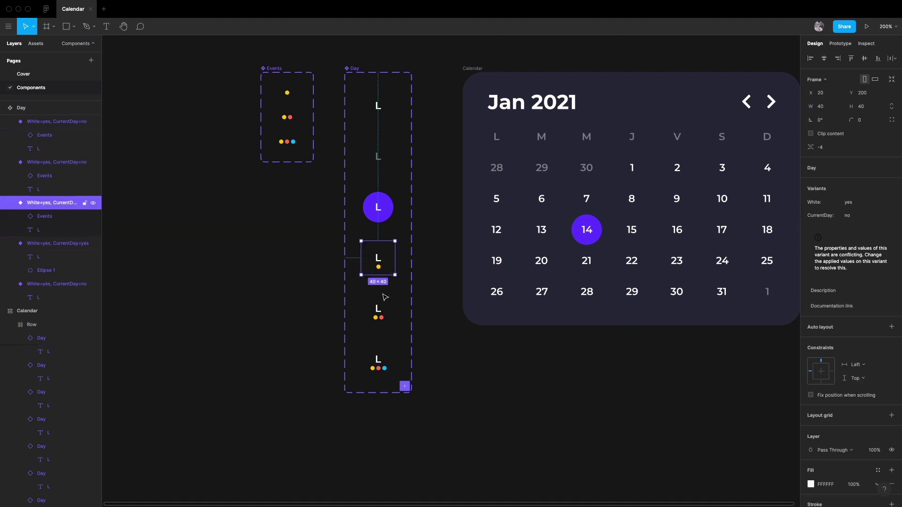
left_click(382, 313, "shift")
left_click(379, 112)
left_click(383, 151, "shift")
left_click(353, 68)
left_click(891, 205)
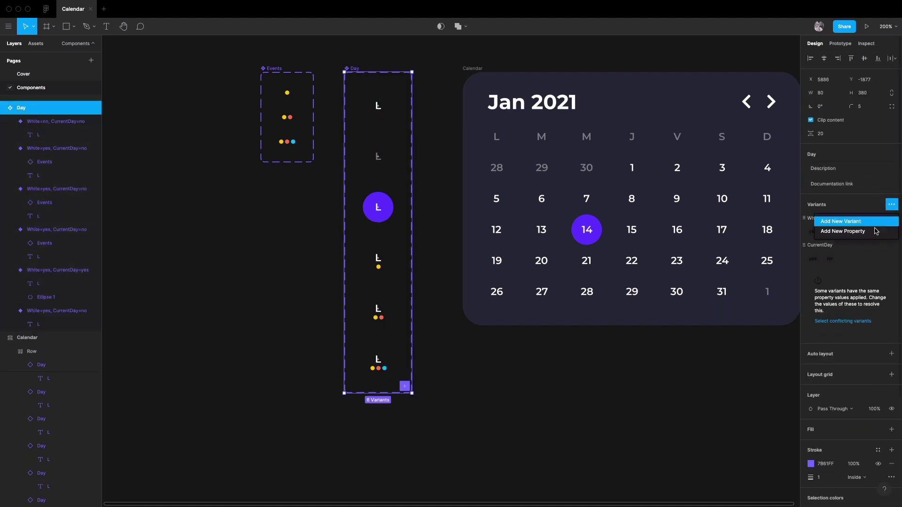
left_click(871, 233)
type("Events")
key("Return")
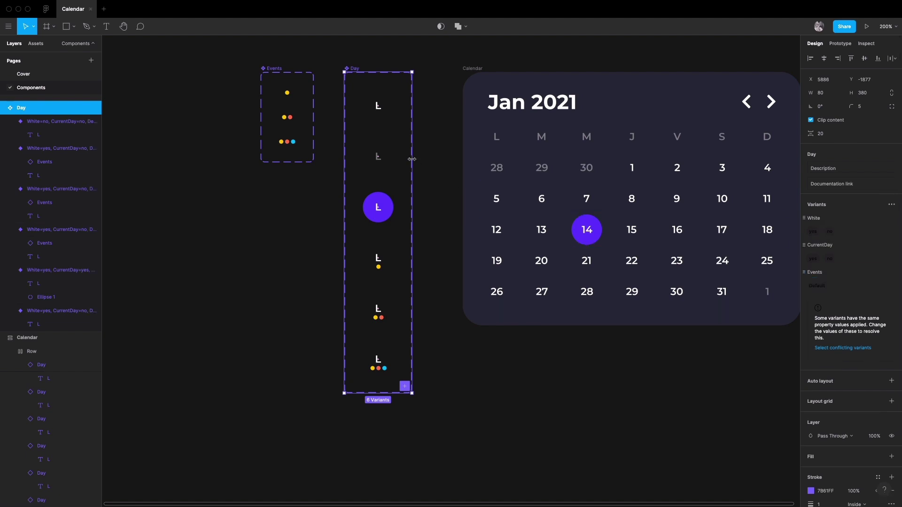
Set the Events property to 0 for the white, gray and purple-circle Day variants without dots
left_click(390, 146)
left_click(378, 106, "shift")
left_click(378, 206, "shift")
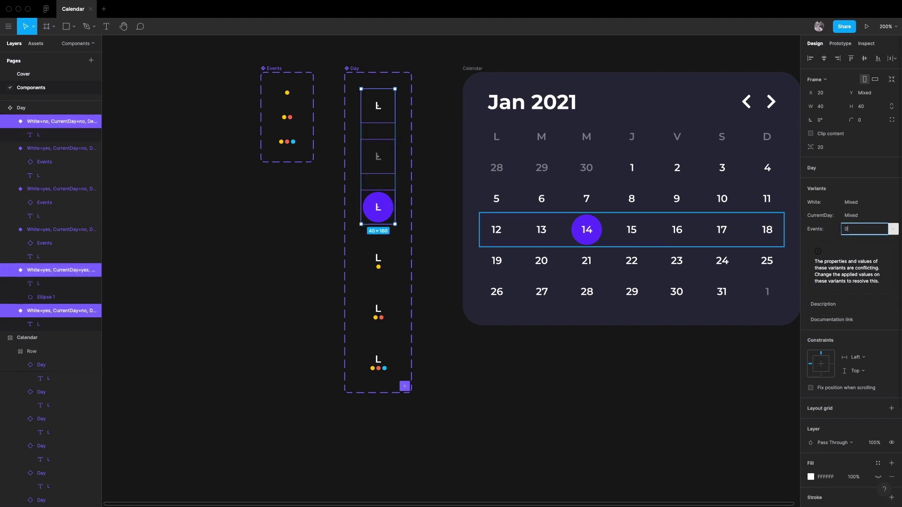
Set the Events property to 1 for the one-dot Day variant and 2 for the two-dot variant
left_click(378, 258)
left_click(852, 229)
type("1")
key("Return")
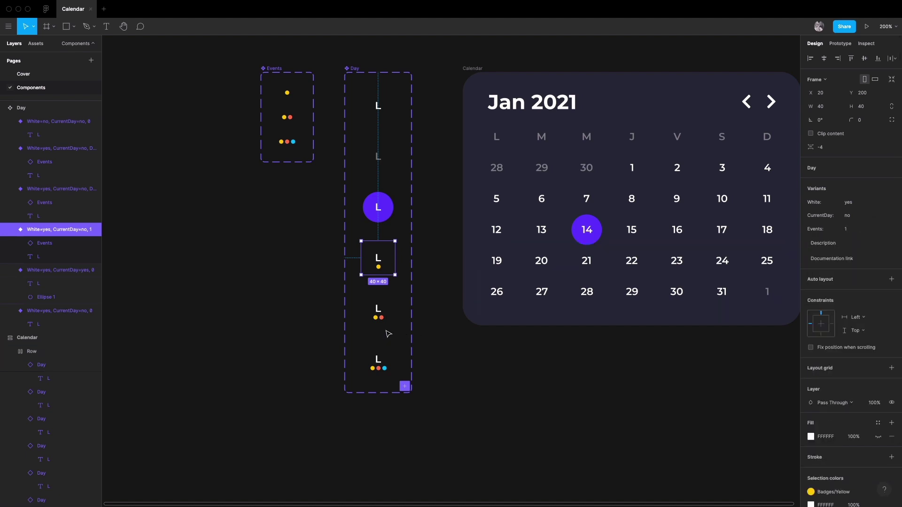
left_click(378, 308)
left_click(852, 229)
type("2")
key("Return")
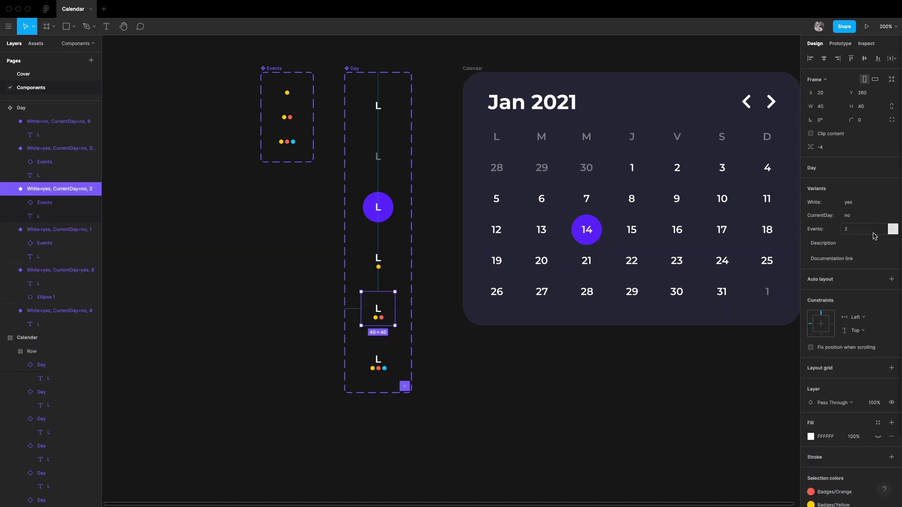
Set the Events property to 3 for the three-dot Day variant
left_click(392, 347)
scroll(392, 346, "down", 1)
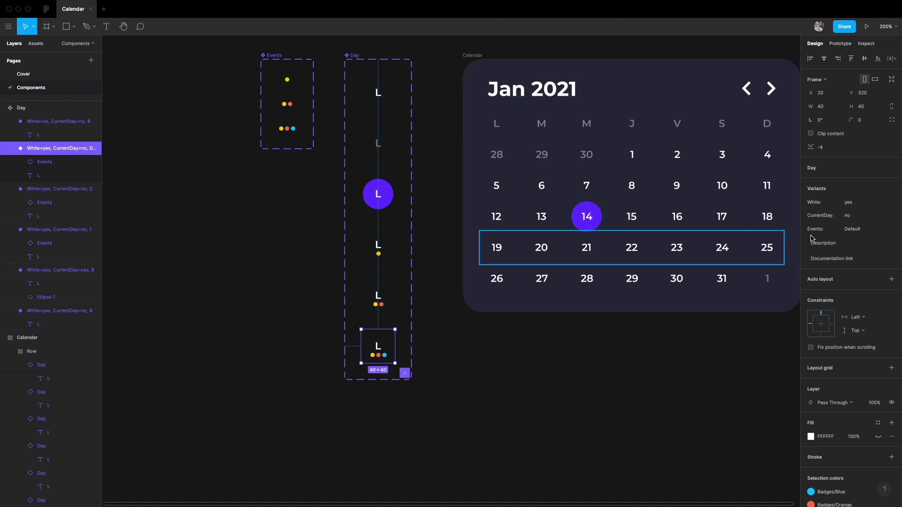
left_click(853, 228)
type("3")
key("Return")
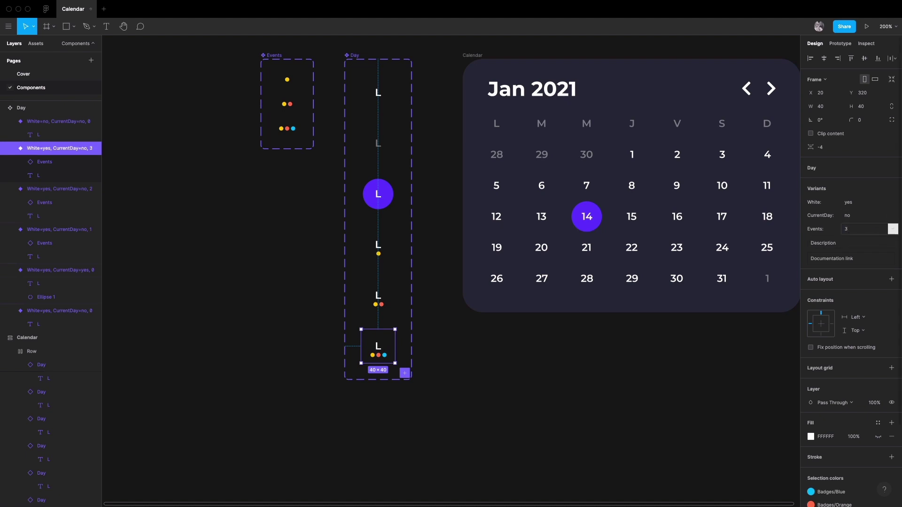
Set Events to 1 for the day 6 instance in the January calendar
left_click(554, 363)
scroll(552, 363, "right", 4)
scroll(552, 363, "up", 1)
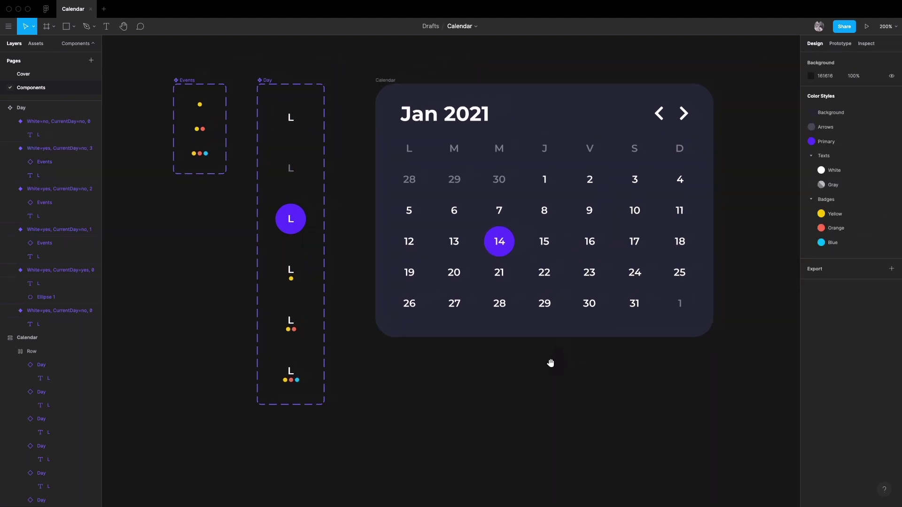
double_click(448, 216)
left_click(870, 180)
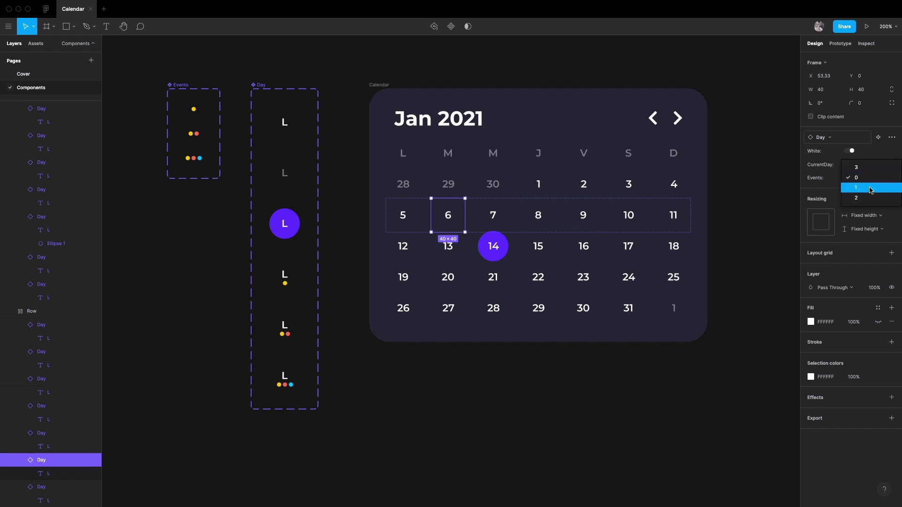
left_click(871, 189)
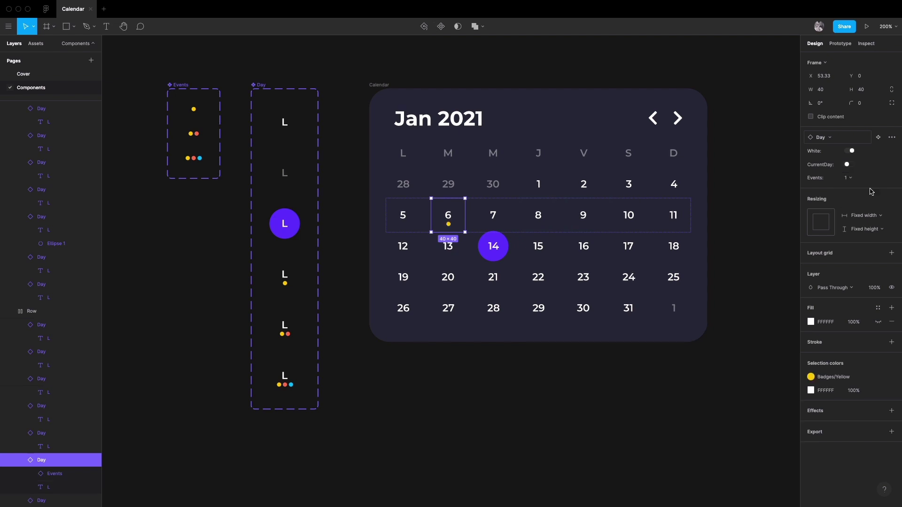
Set Events to 2 for day 4 and to 3 for day 24 in the calendar
double_click(673, 184)
left_click(848, 179)
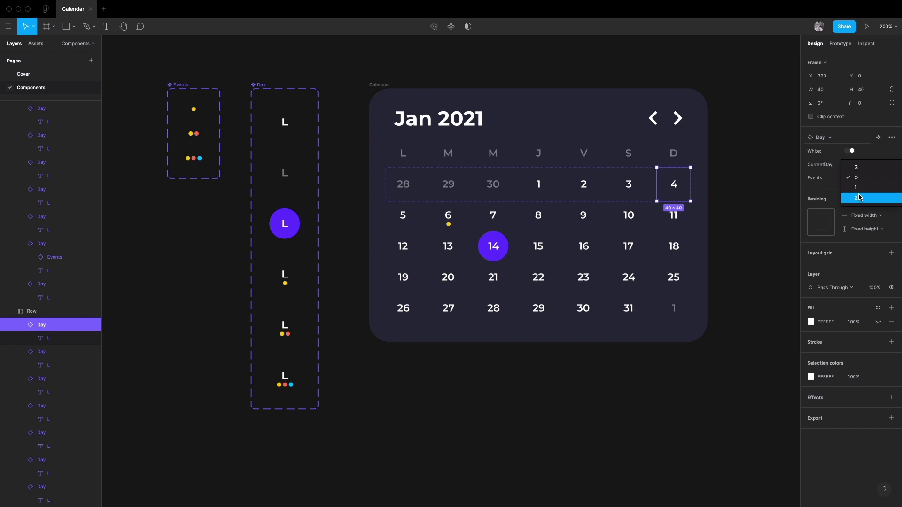
double_click(629, 277)
left_click(852, 179)
left_click(857, 167)
left_click(761, 218)
left_click_drag(738, 212, 707, 213)
Review the Events options of days 24 and 4 and the variant properties of the Day component set
double_click(597, 280)
left_click(858, 179)
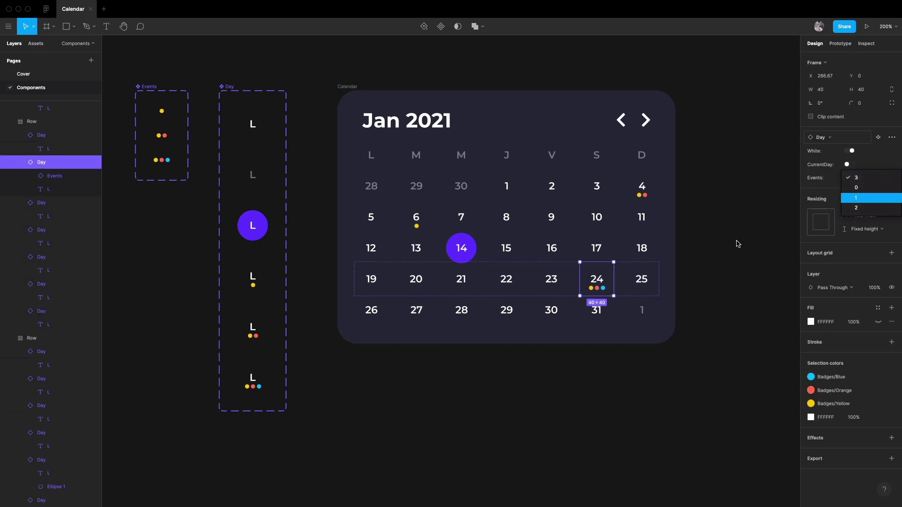
left_click(697, 271)
left_click(300, 282)
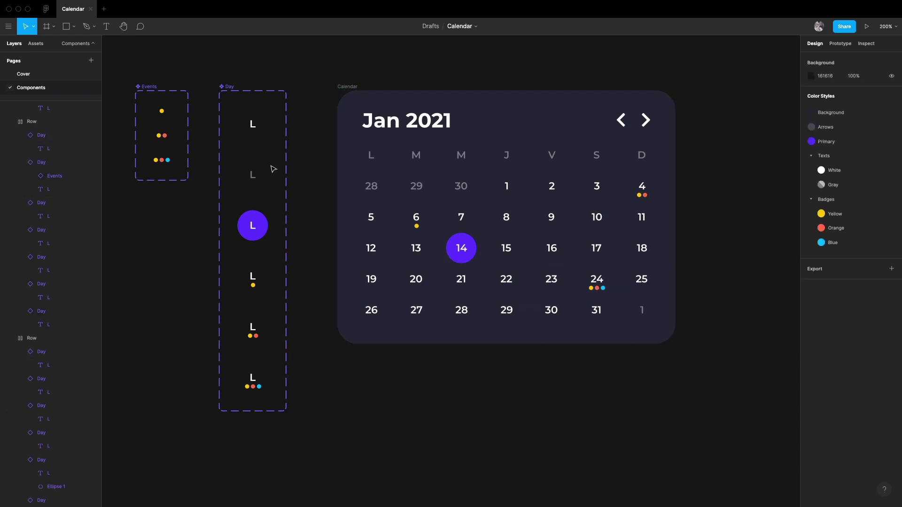
left_click(224, 88)
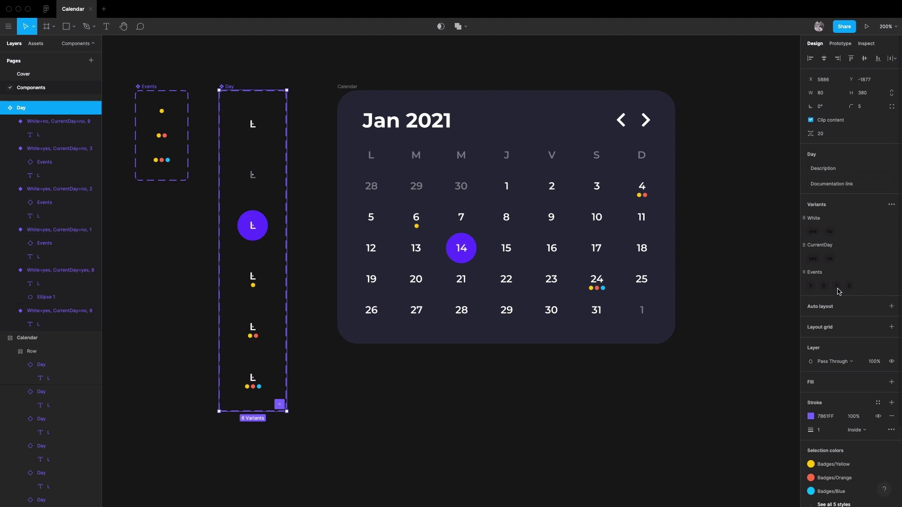
mouse_move(832, 292)
left_mouse_down()
mouse_move(808, 293)
mouse_move(842, 288)
mouse_move(831, 288)
left_mouse_up()
double_click(652, 197)
left_click(857, 176)
left_click(729, 207)
scroll(721, 175, "up", 2)
left_click(719, 155)
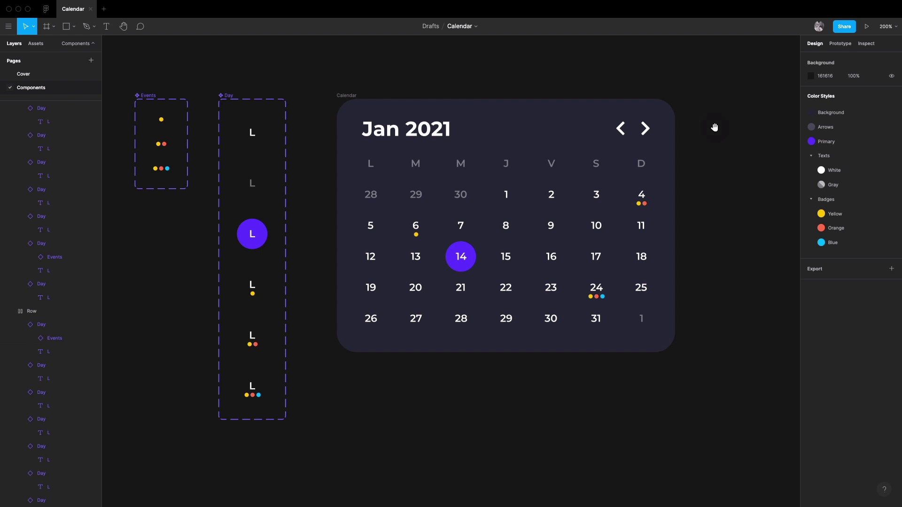
scroll(715, 127, "up", 1)
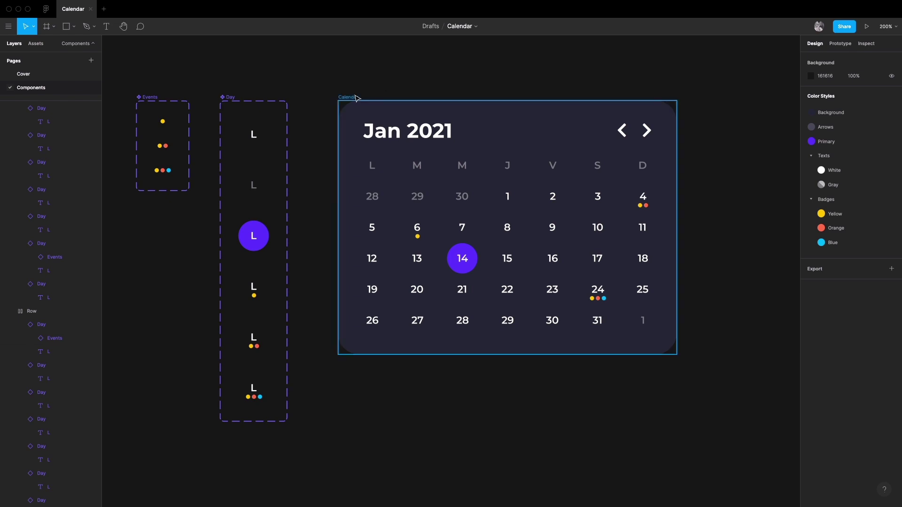
left_click(450, 157)
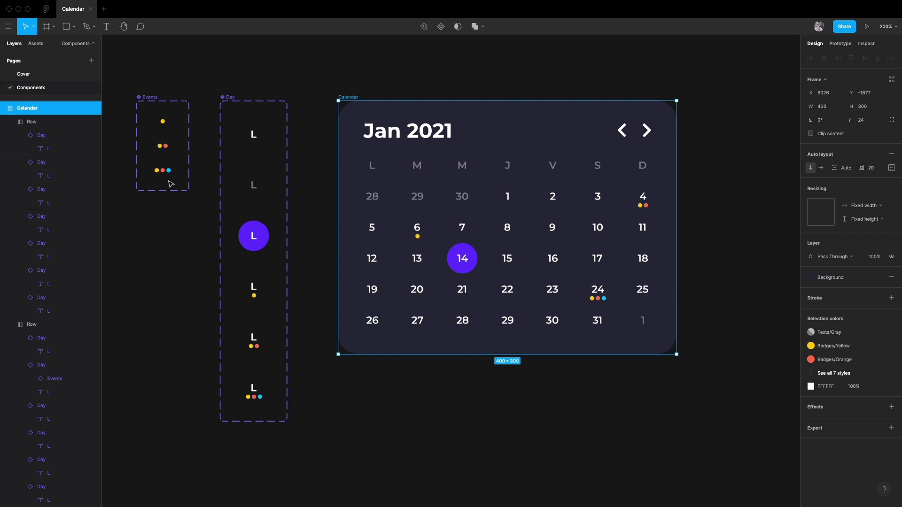
left_click(407, 394)
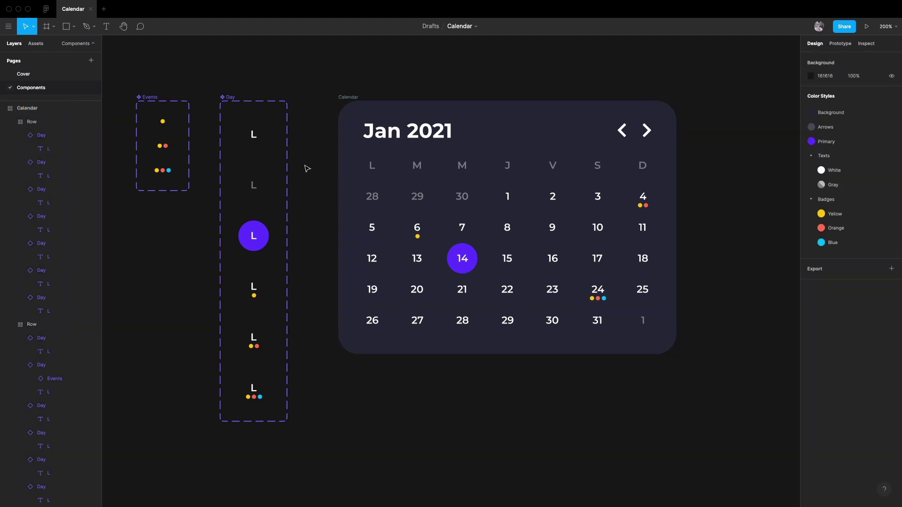
left_click(254, 136)
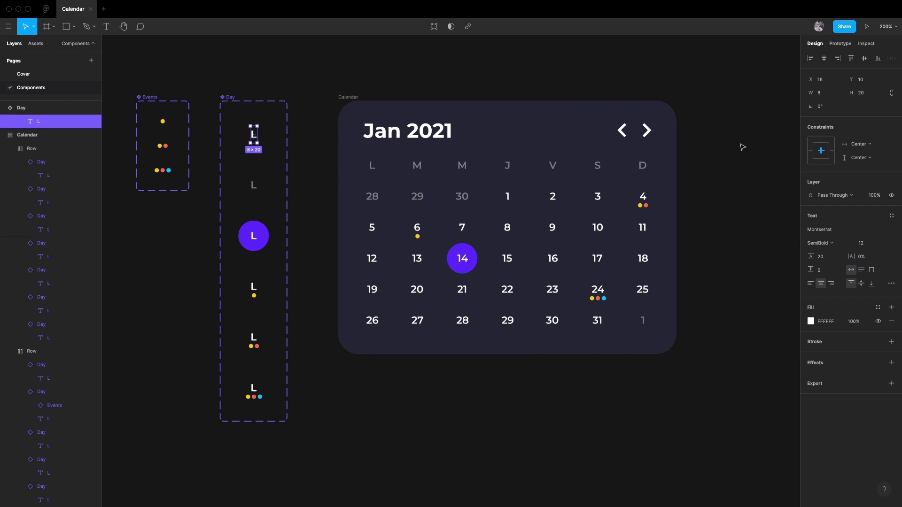
left_click(312, 271)
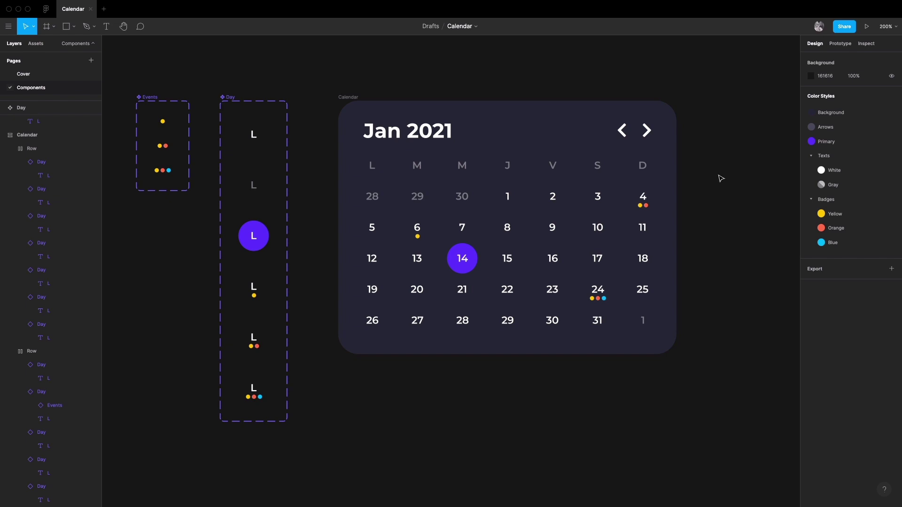
Try an auto layout padding of 21 on the Calendar frame
left_click(383, 104)
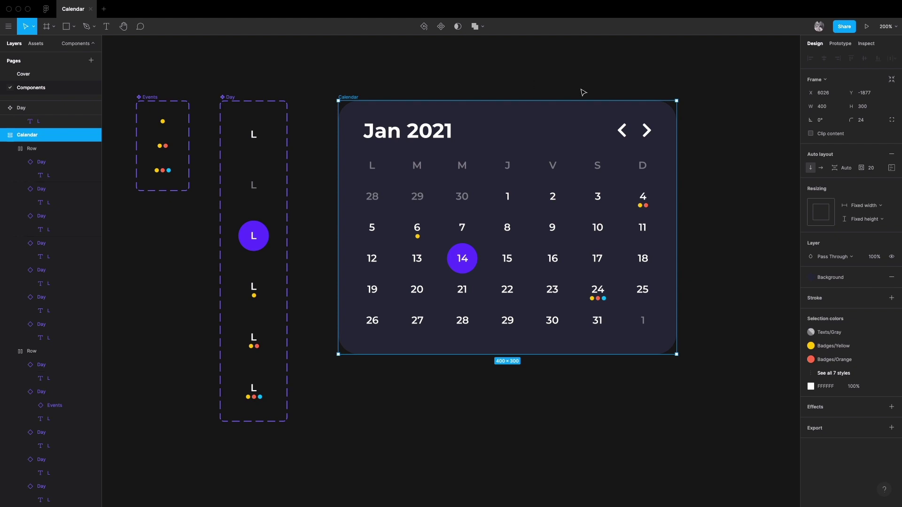
left_click_drag(864, 167, 866, 168)
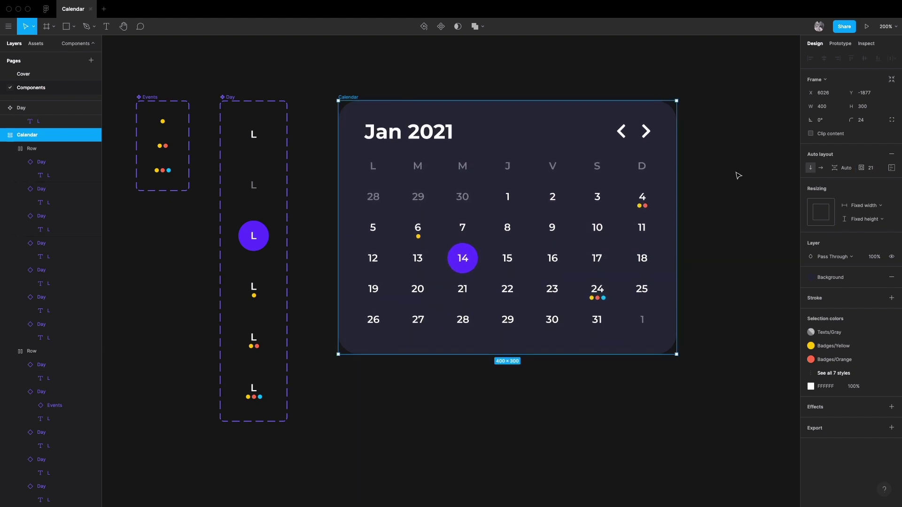
left_click(707, 140)
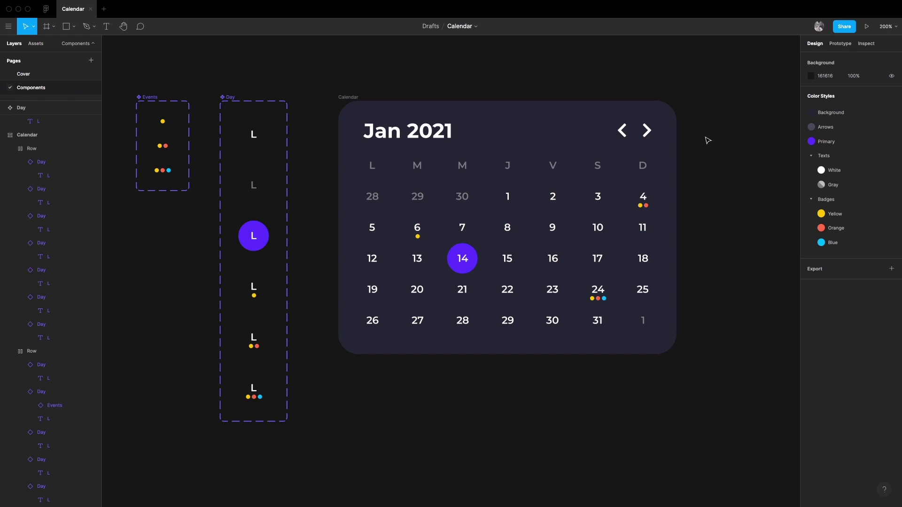
left_click(350, 96)
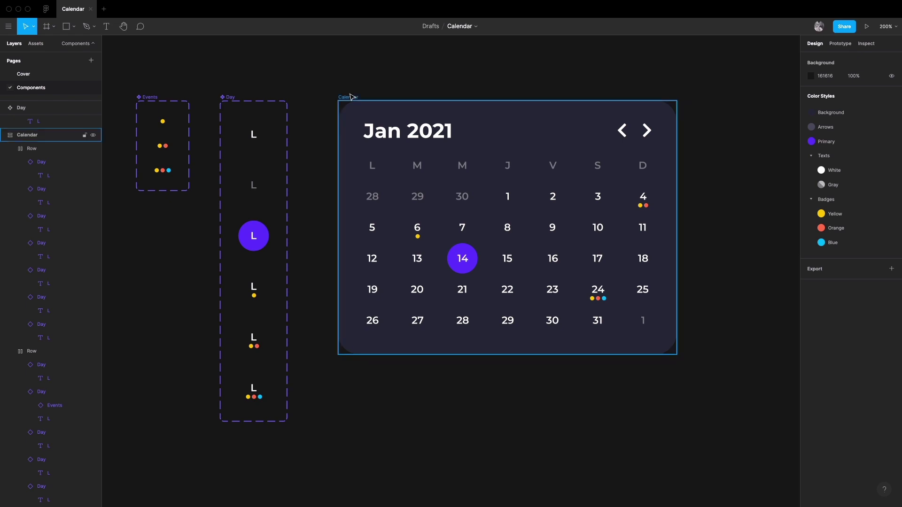
left_click(418, 86)
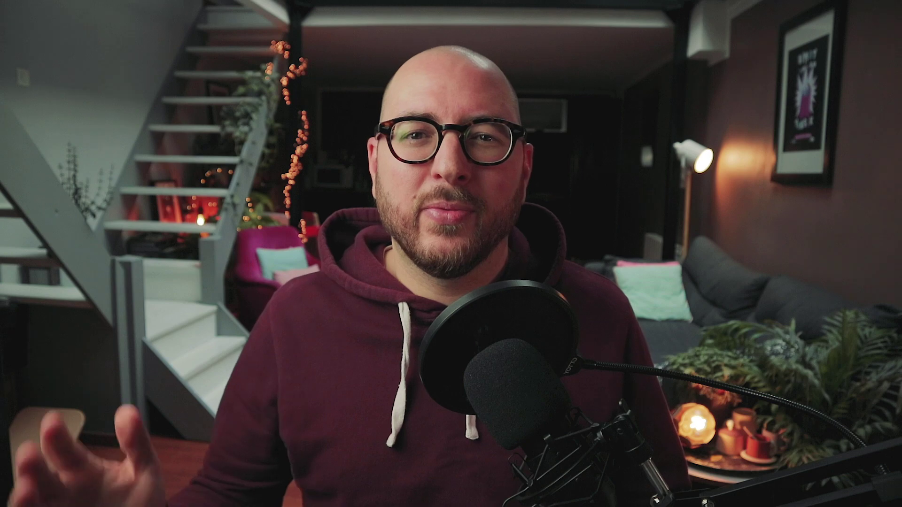